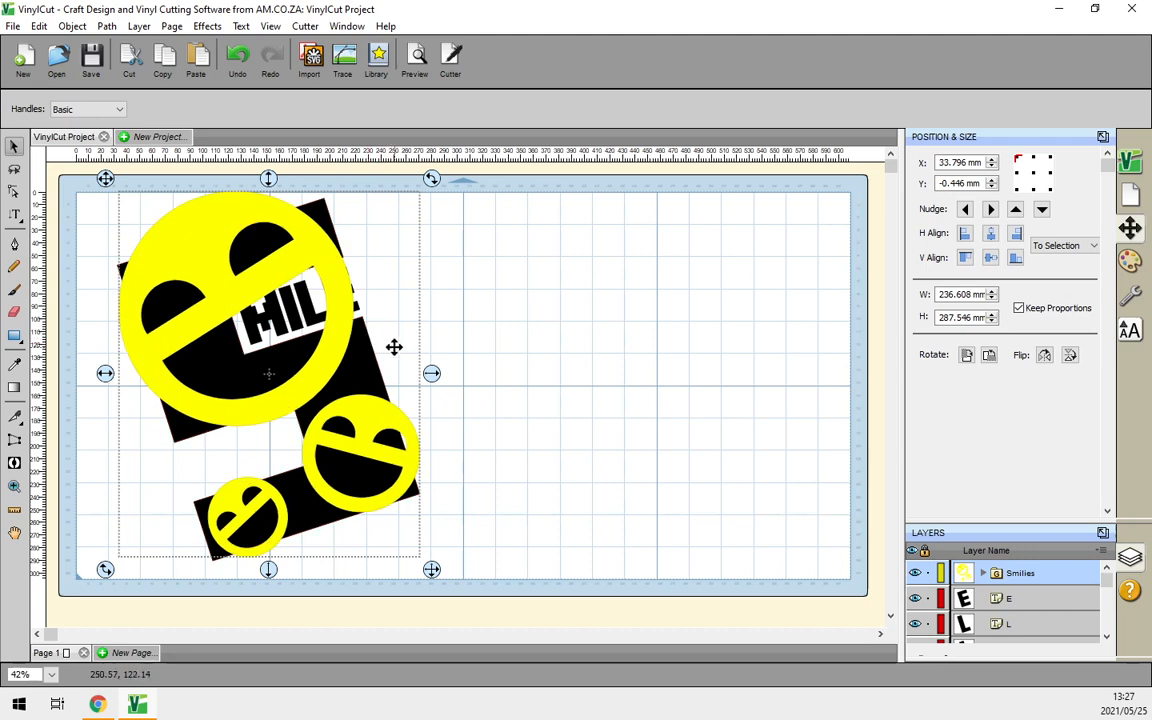
Check the stacking-order options available for the Smilies group.
mouse_move(1005, 577)
mouse_down()
mouse_move(1036, 599)
mouse_move(1040, 641)
mouse_move(995, 608)
mouse_move(1016, 571)
mouse_up()
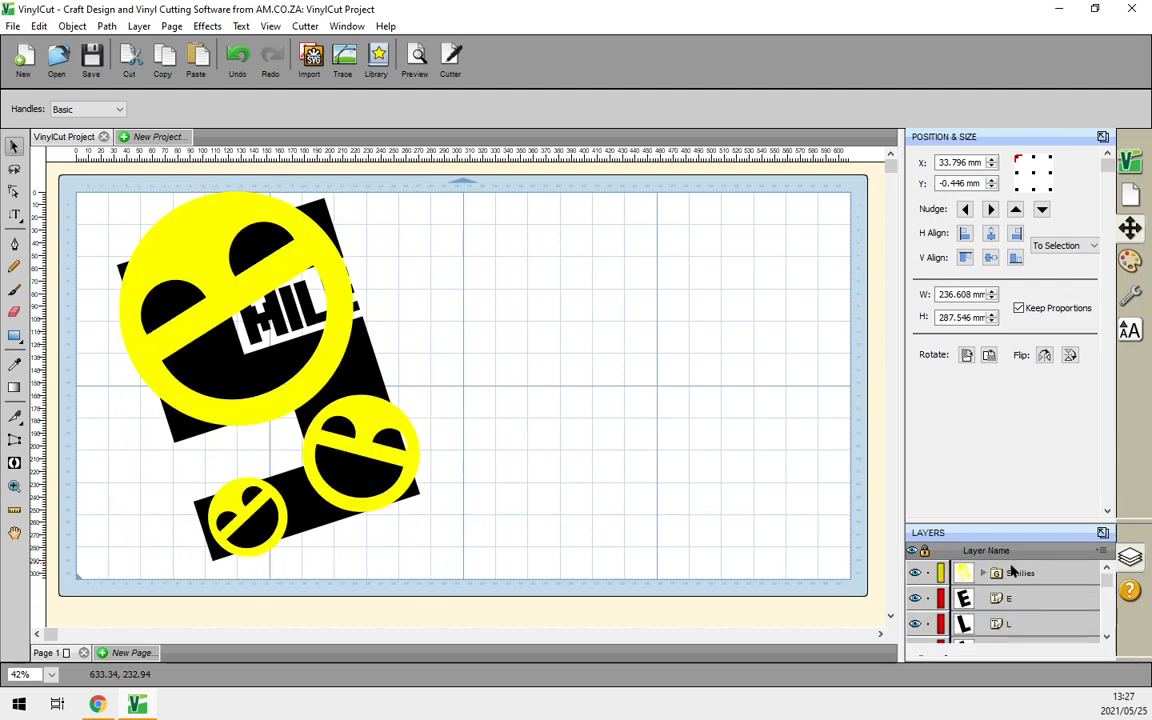
click(491, 566)
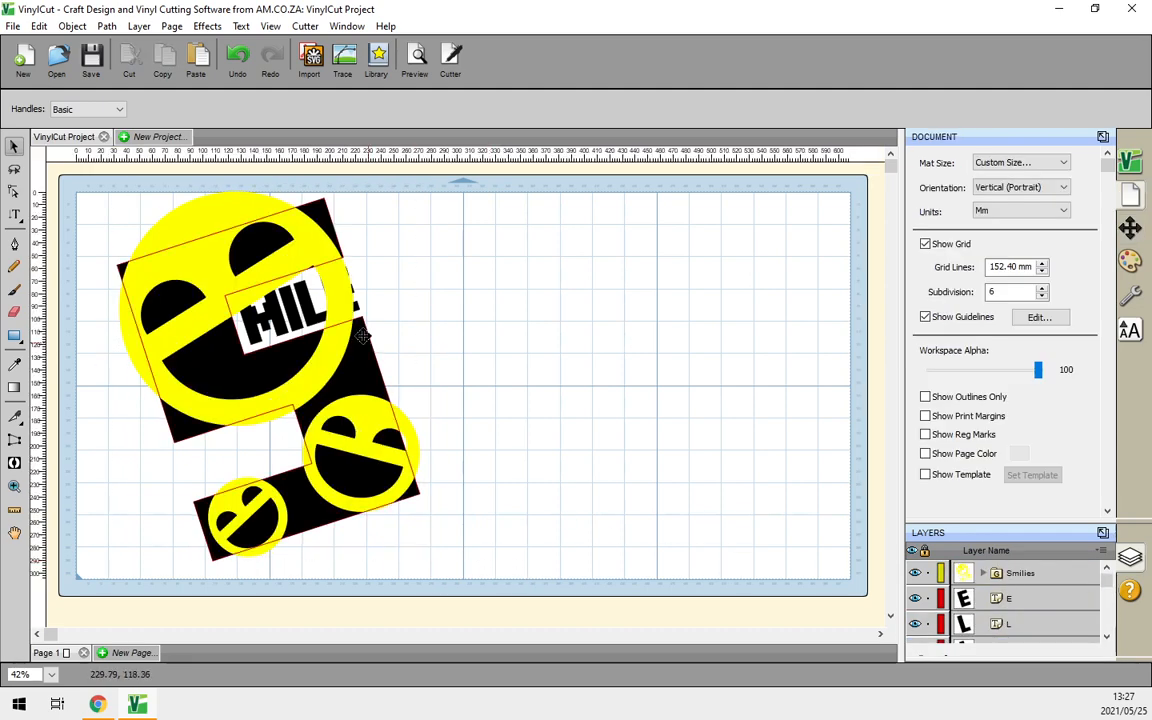
right_click(233, 228)
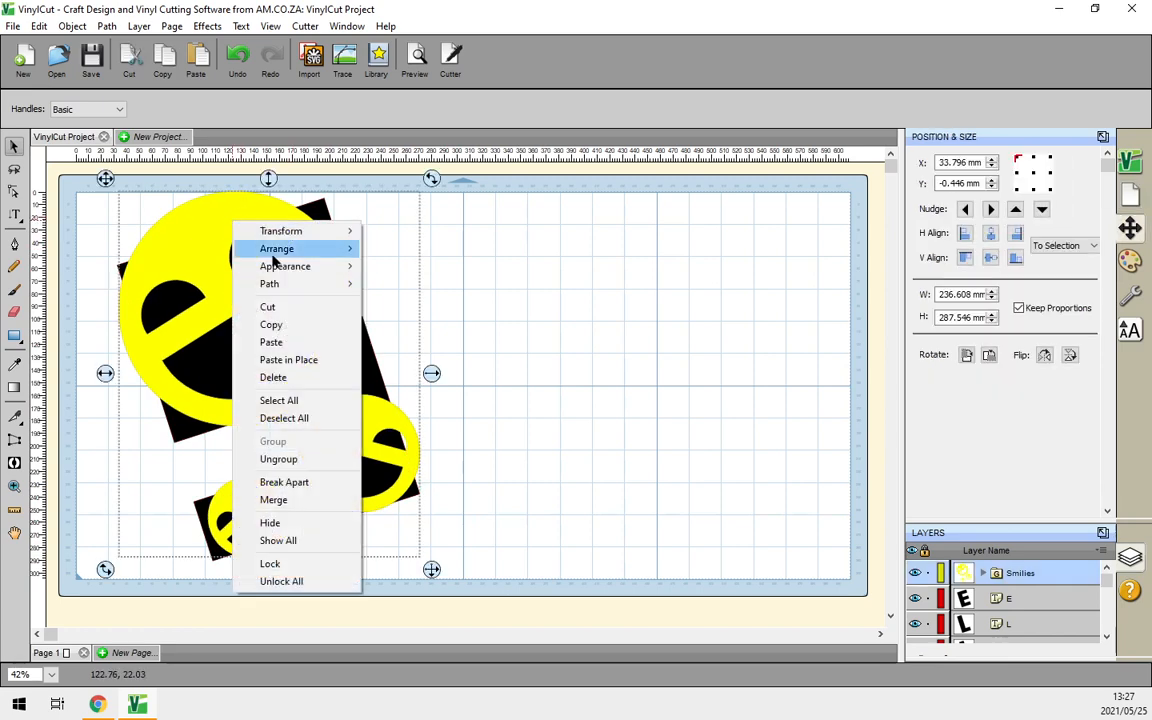
mouse_move(268, 248)
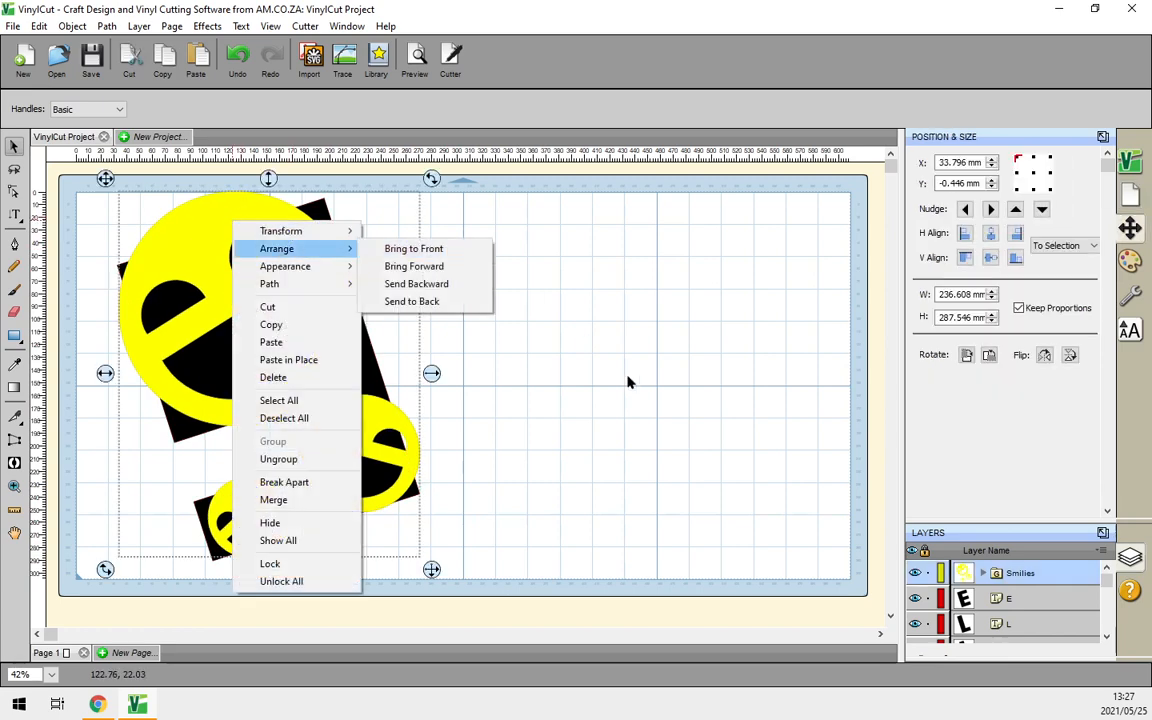
click(470, 522)
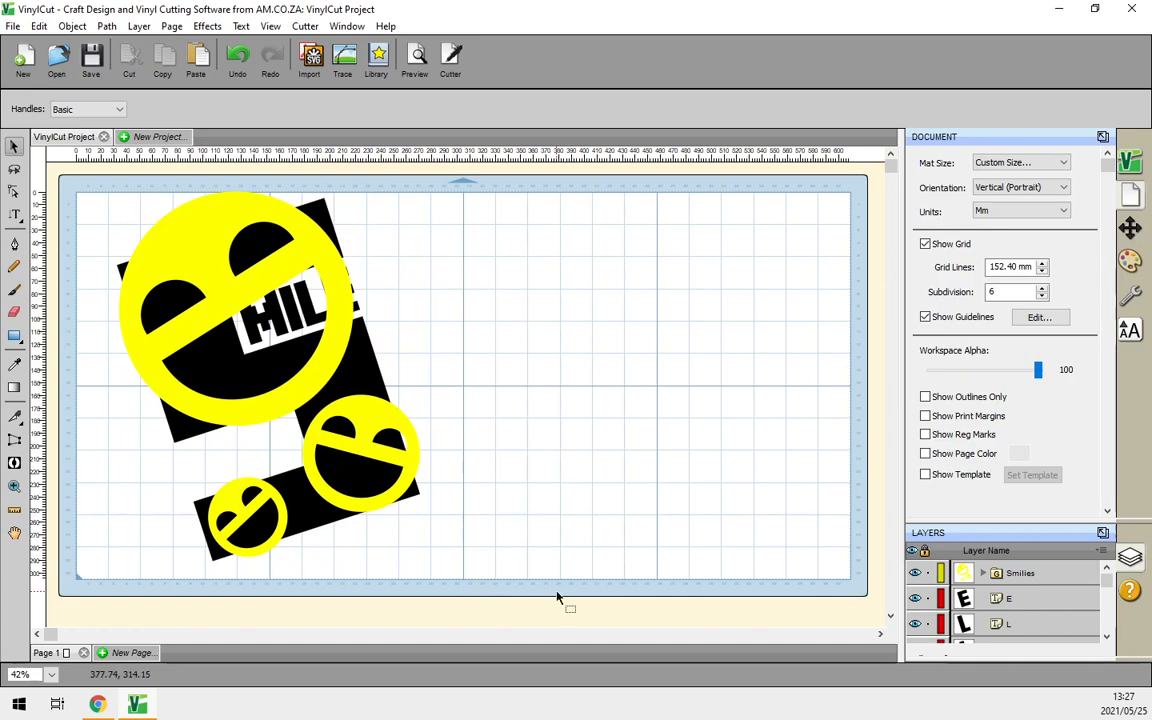
Apply the Knockout effect with a 0.00 mm gap to the smilies and all the lettering.
drag(528, 590, 86, 186)
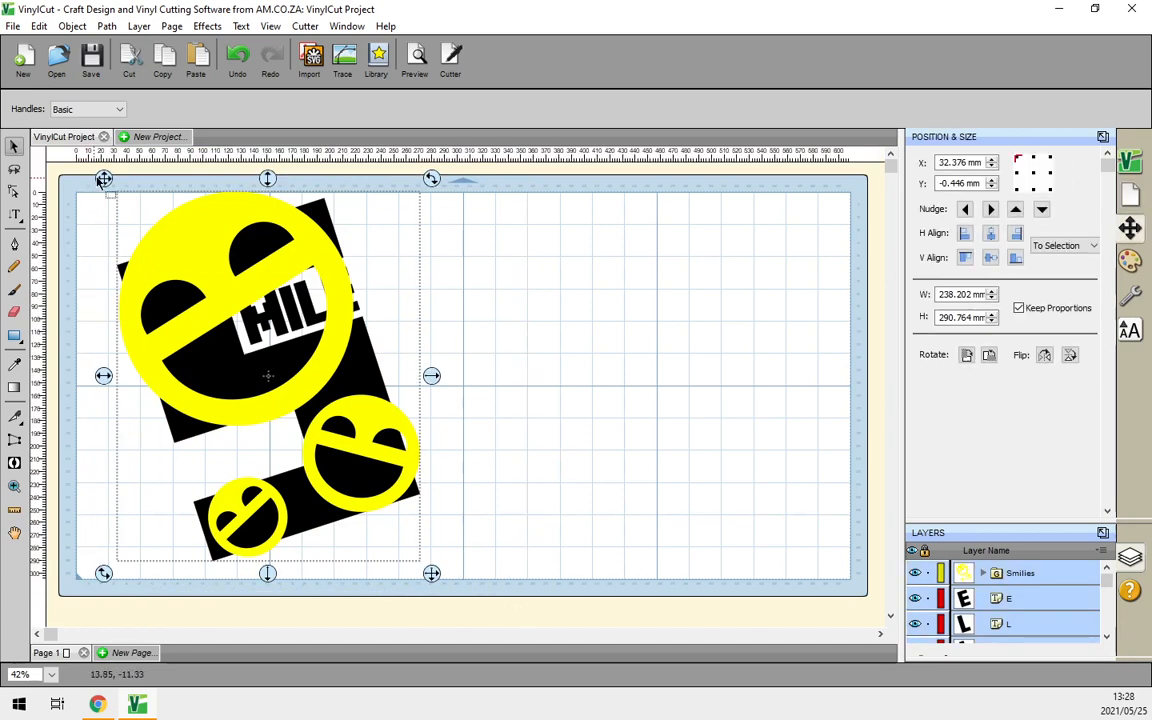
click(207, 28)
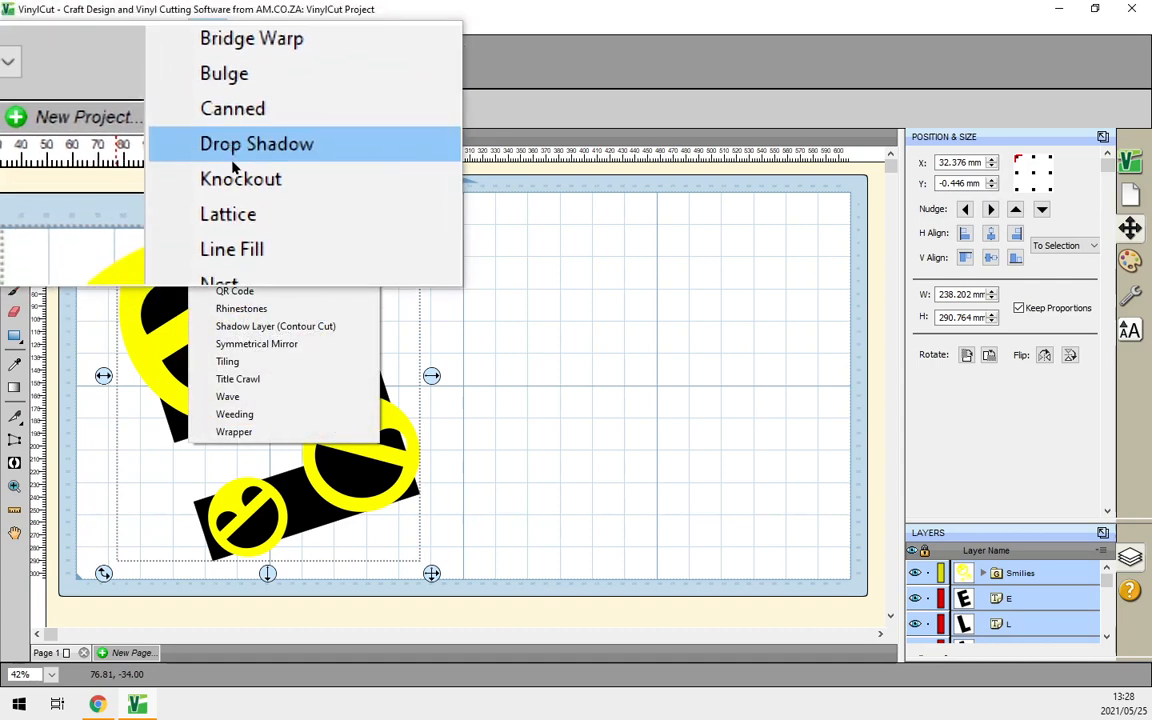
click(237, 170)
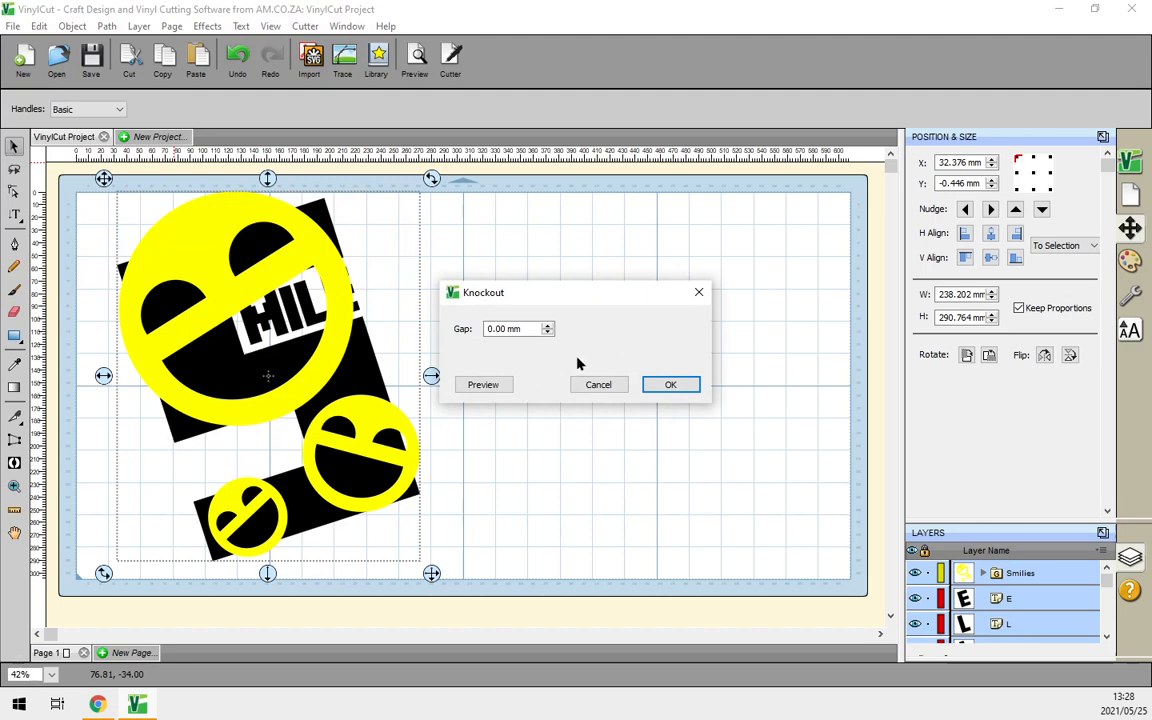
click(670, 386)
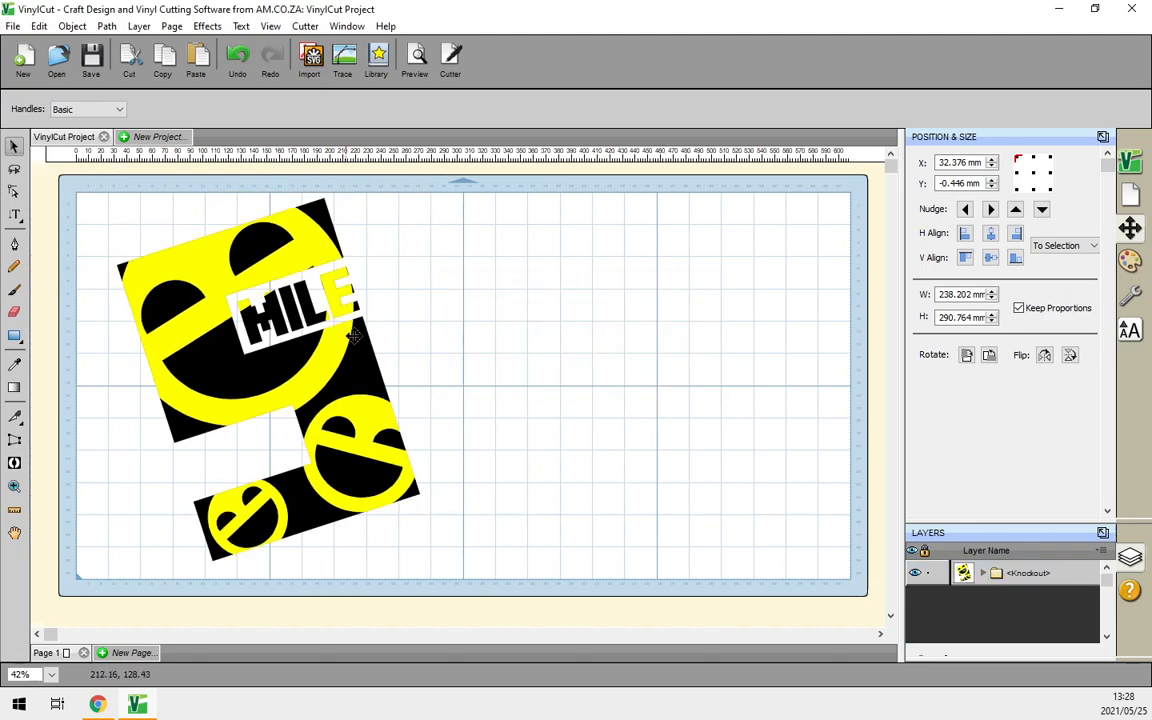
Expand the knockout result and hide all of its black Back layers, leaving only the yellow Front layer showing.
click(981, 573)
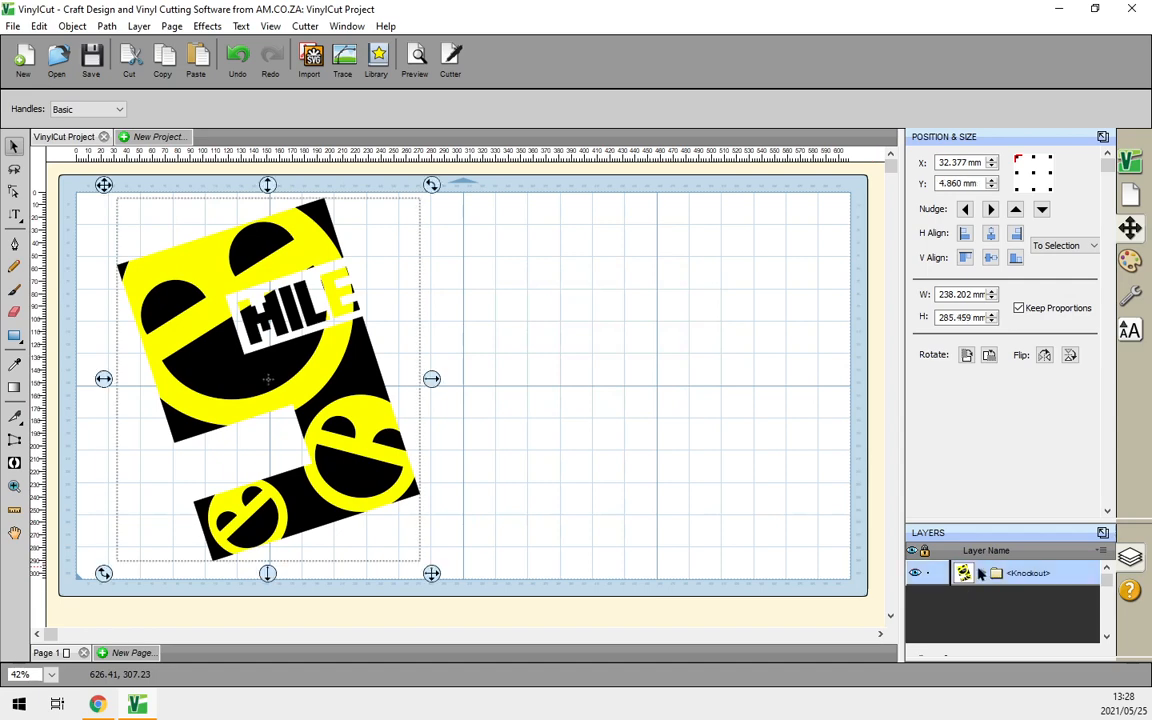
click(984, 574)
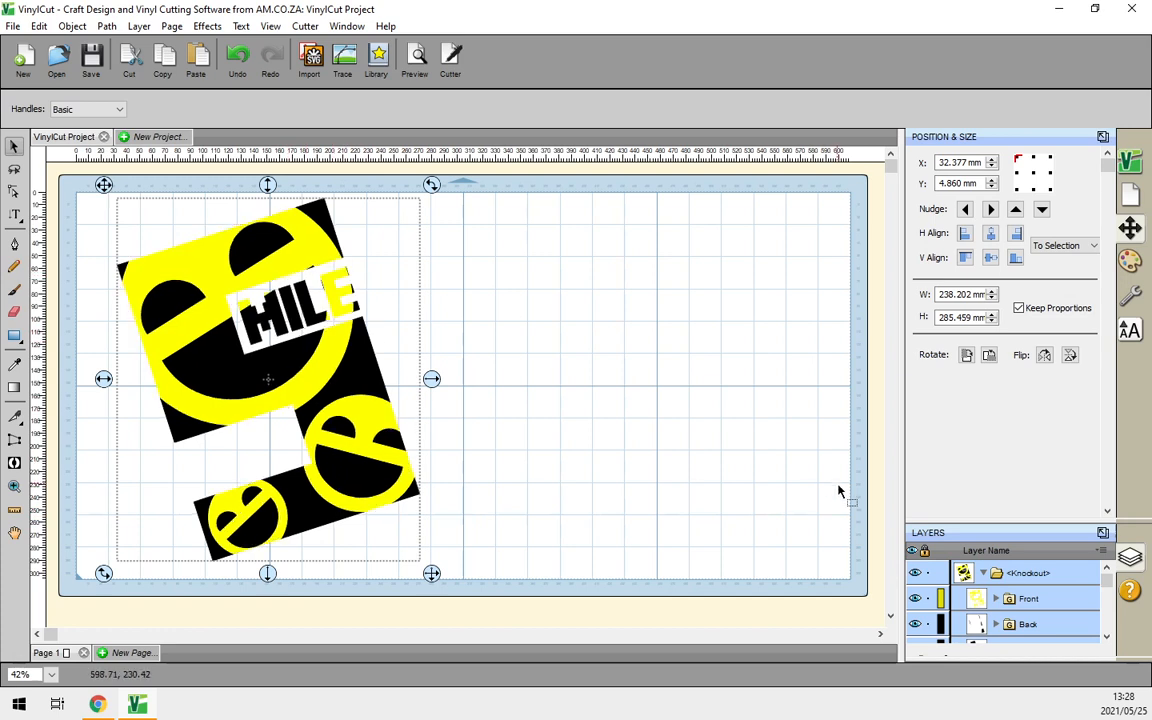
scroll(960, 600, down, 1)
click(915, 600)
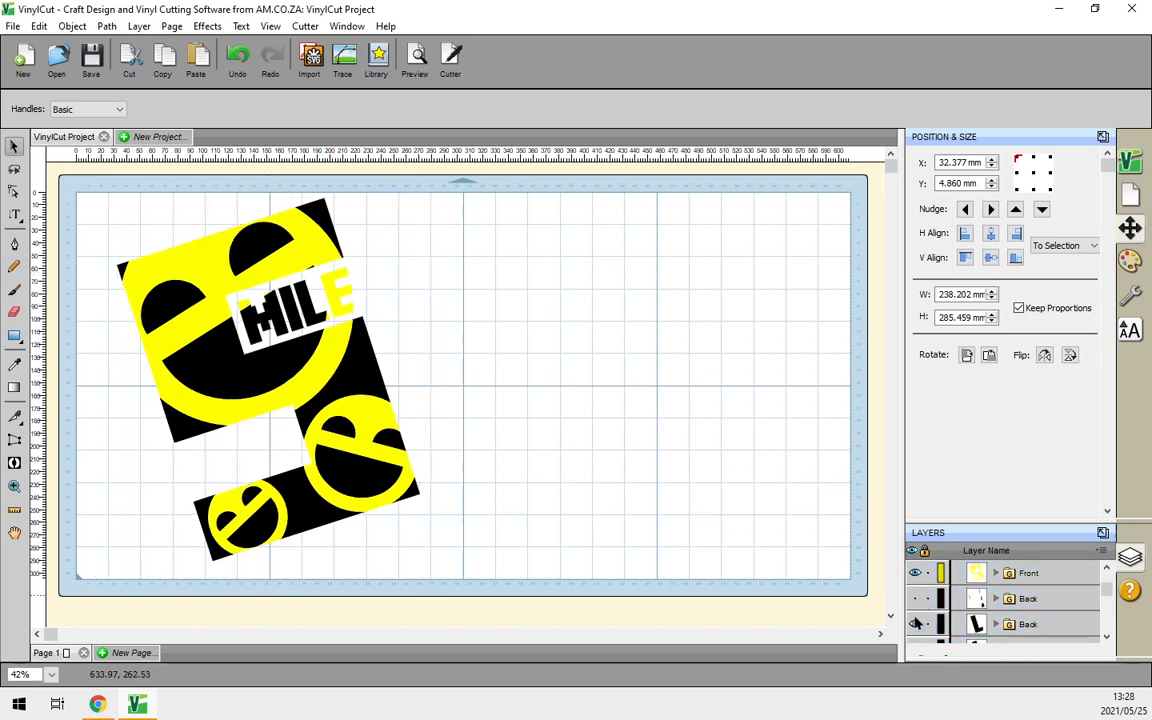
click(916, 624)
scroll(917, 624, down, 1)
click(916, 625)
scroll(917, 625, down, 2)
click(916, 624)
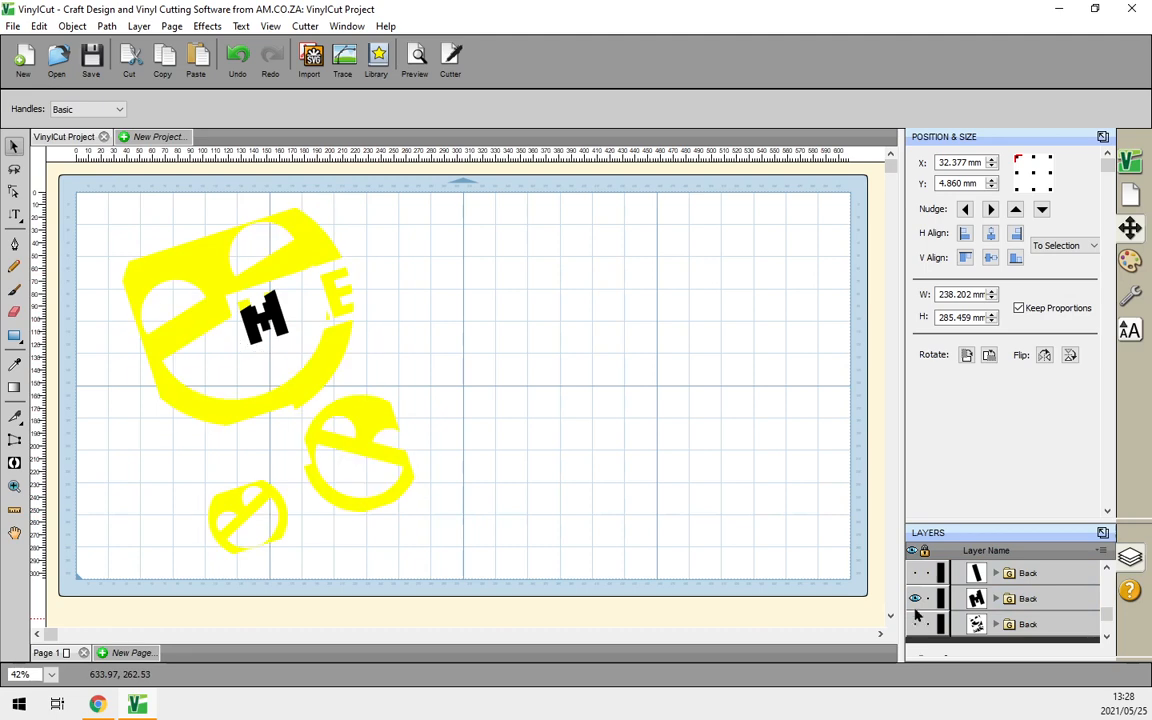
click(915, 599)
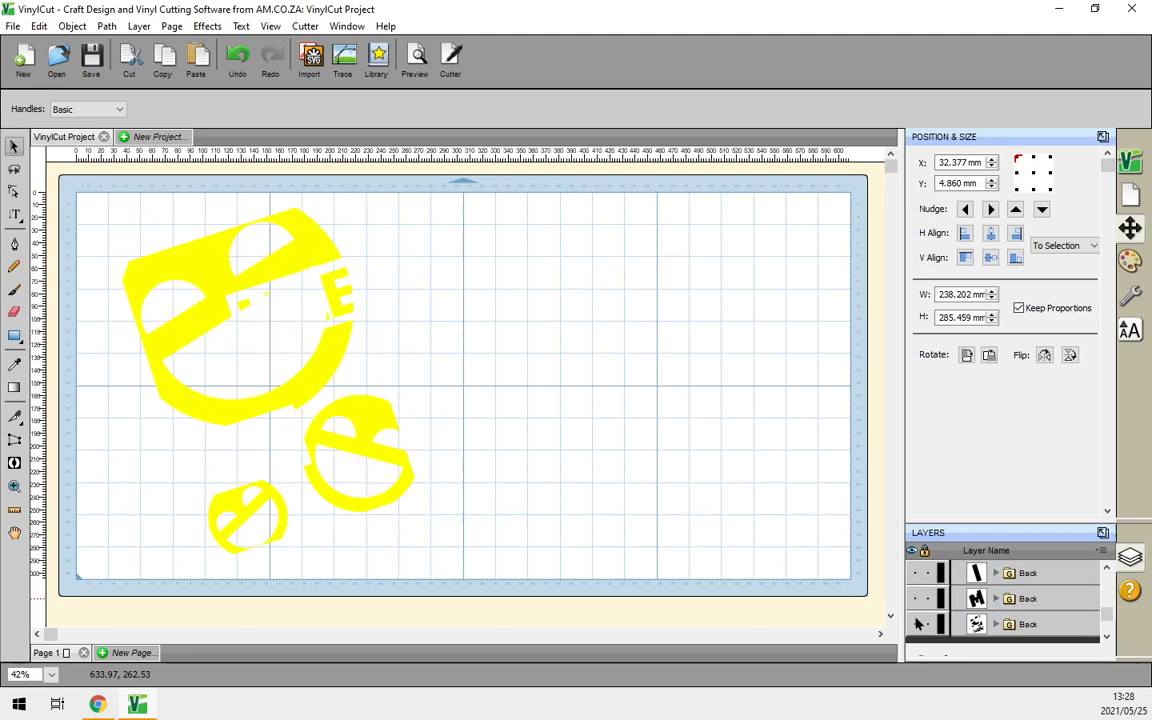
Show all the hidden Back layers again and undo the knockout.
click(916, 624)
click(916, 599)
scroll(918, 583, up, 2)
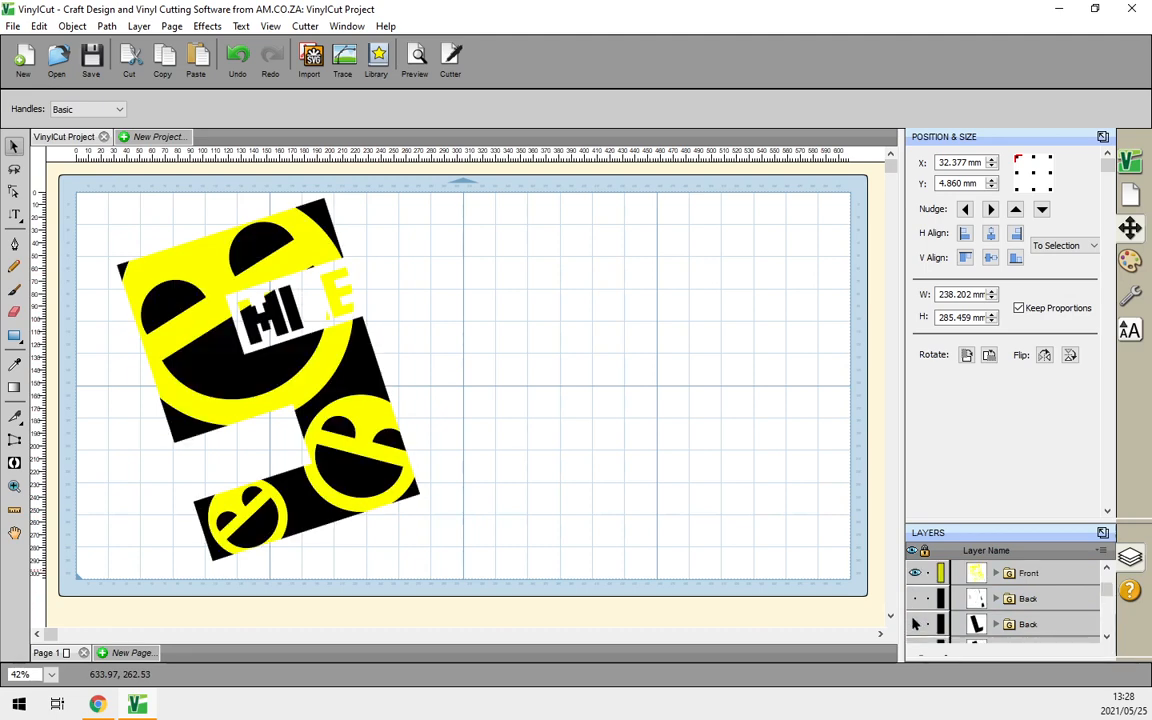
click(915, 623)
click(916, 597)
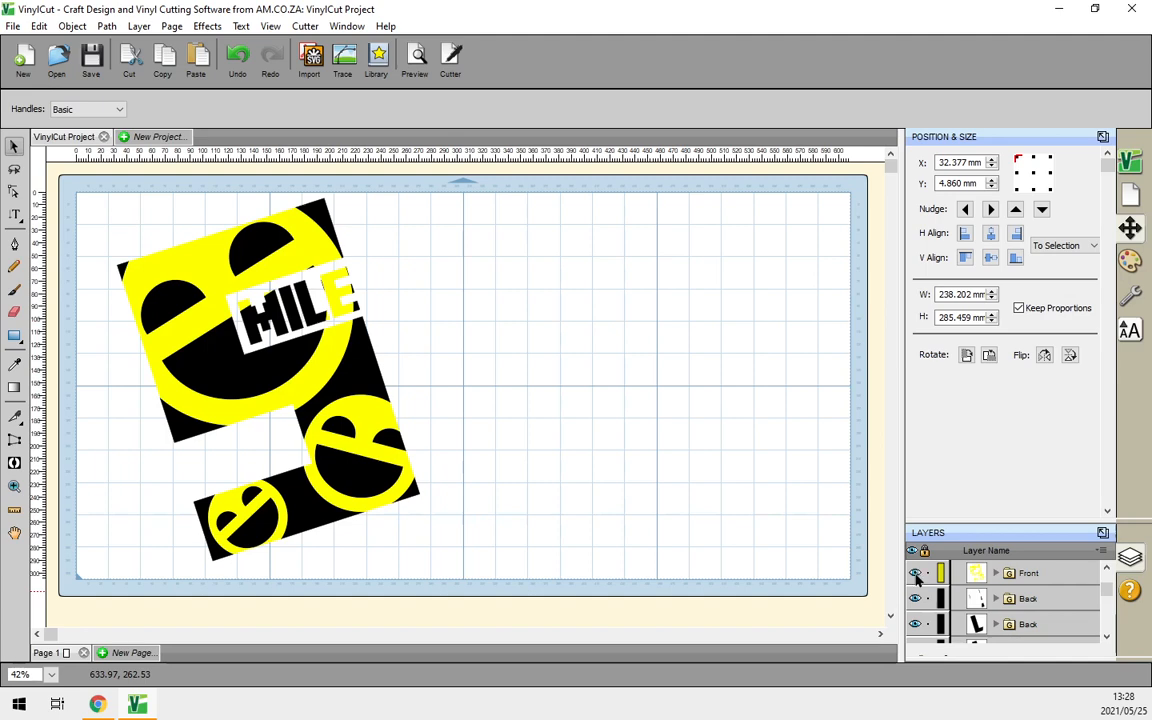
key(ctrl+z)
key(ctrl+z)
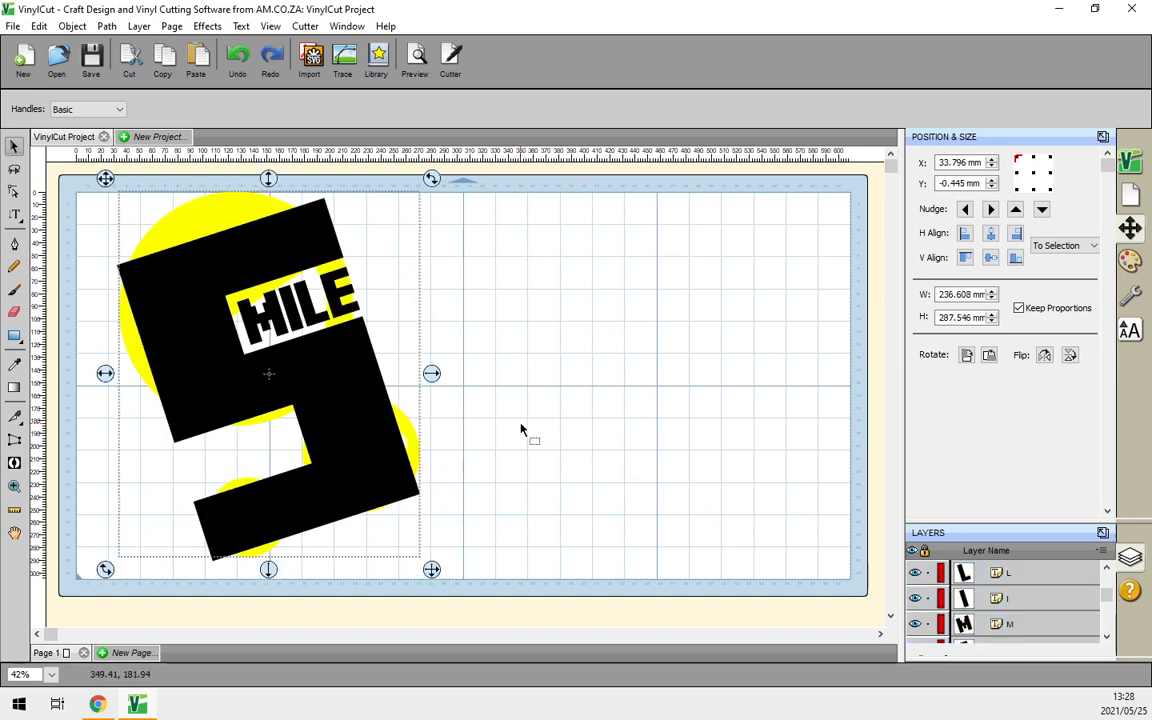
Bring the Smilies group to the front of the lettering and deselect it.
right_click(220, 210)
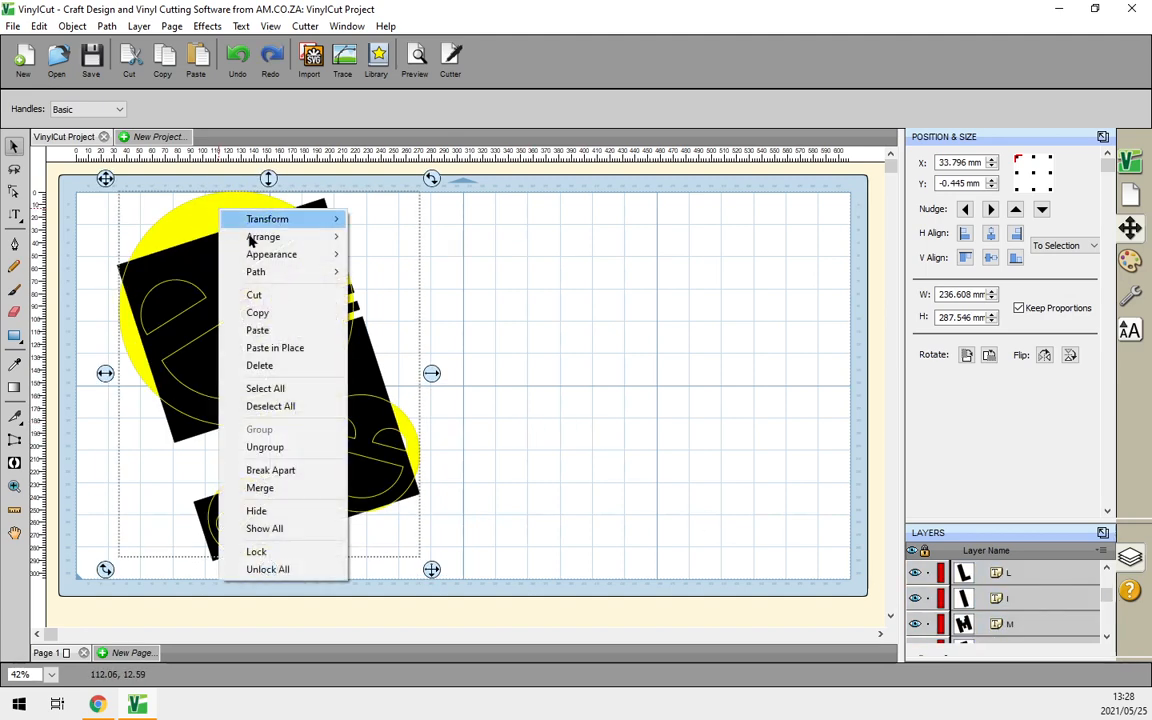
mouse_move(305, 238)
click(398, 236)
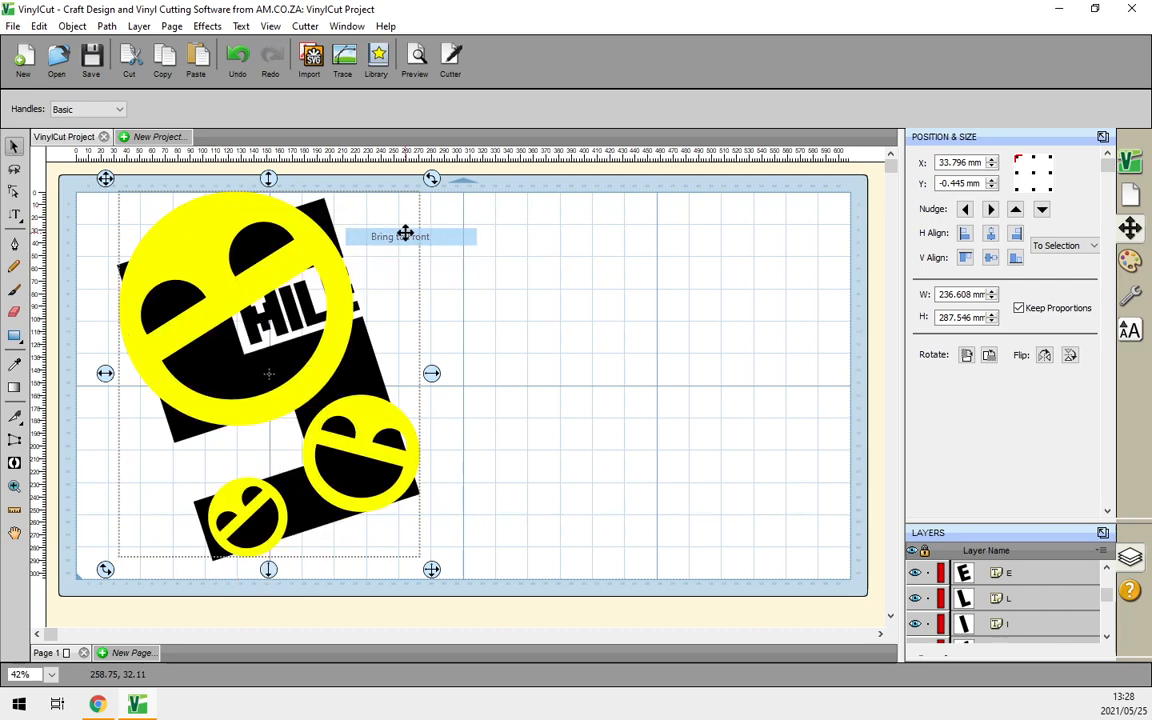
click(570, 370)
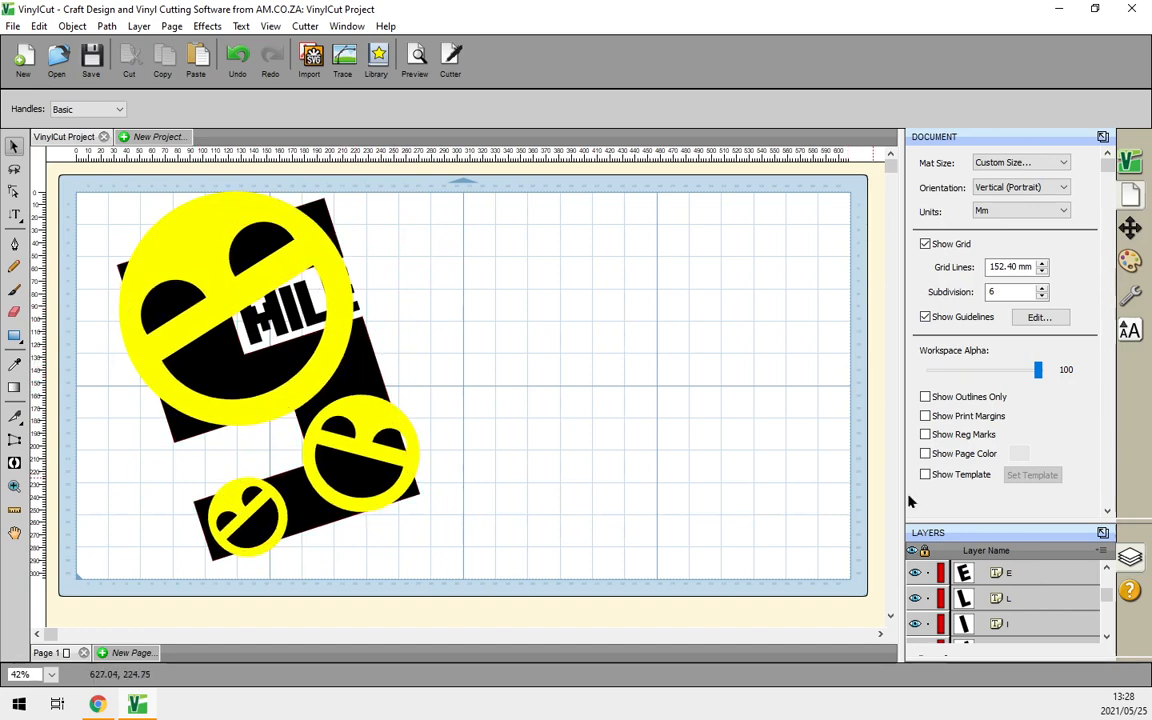
scroll(1010, 585, up, 1)
click(1020, 597)
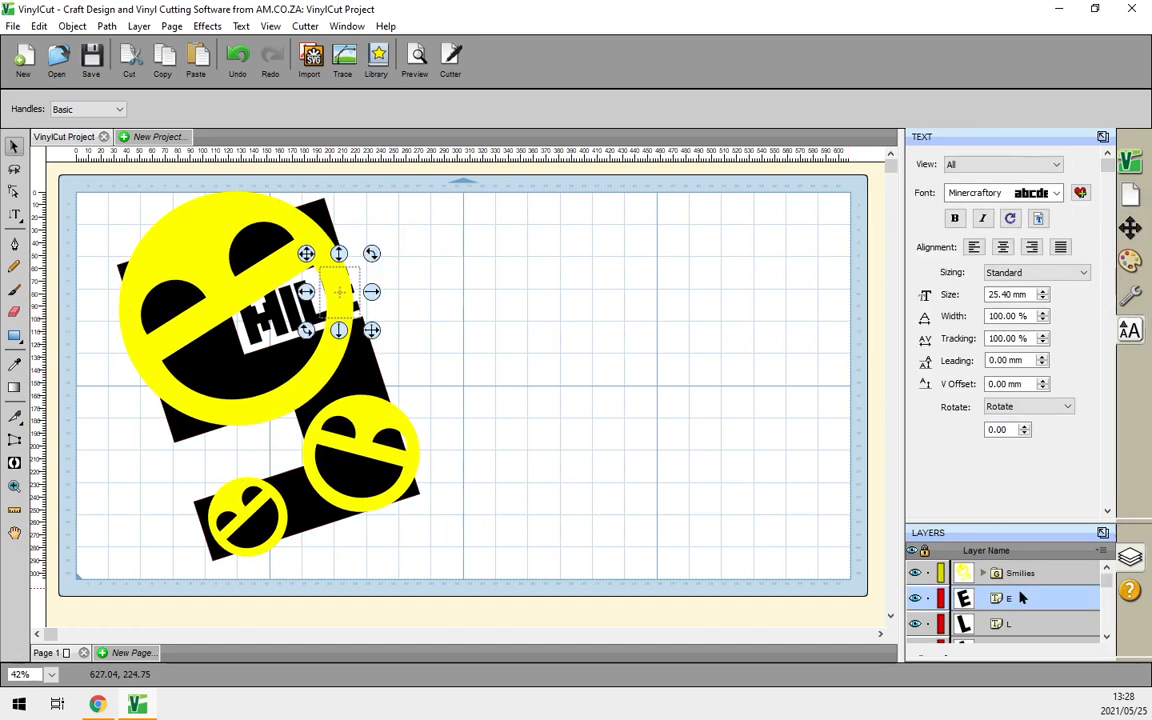
drag(538, 552, 62, 170)
click(465, 314)
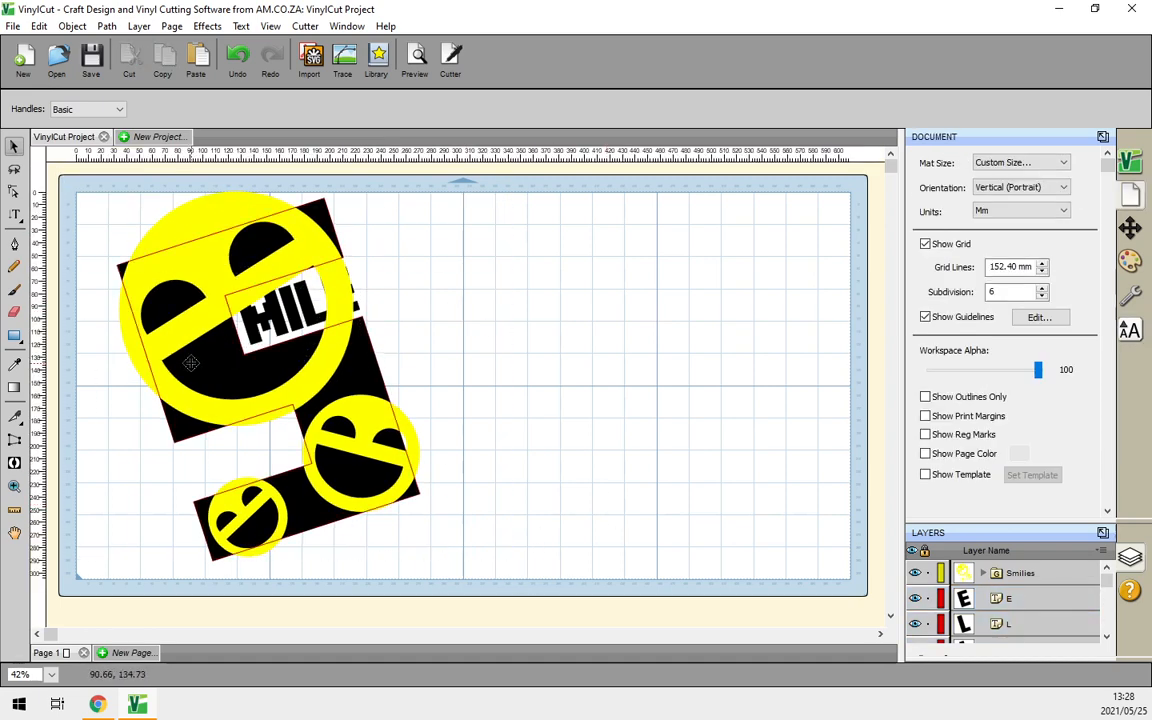
click(1020, 598)
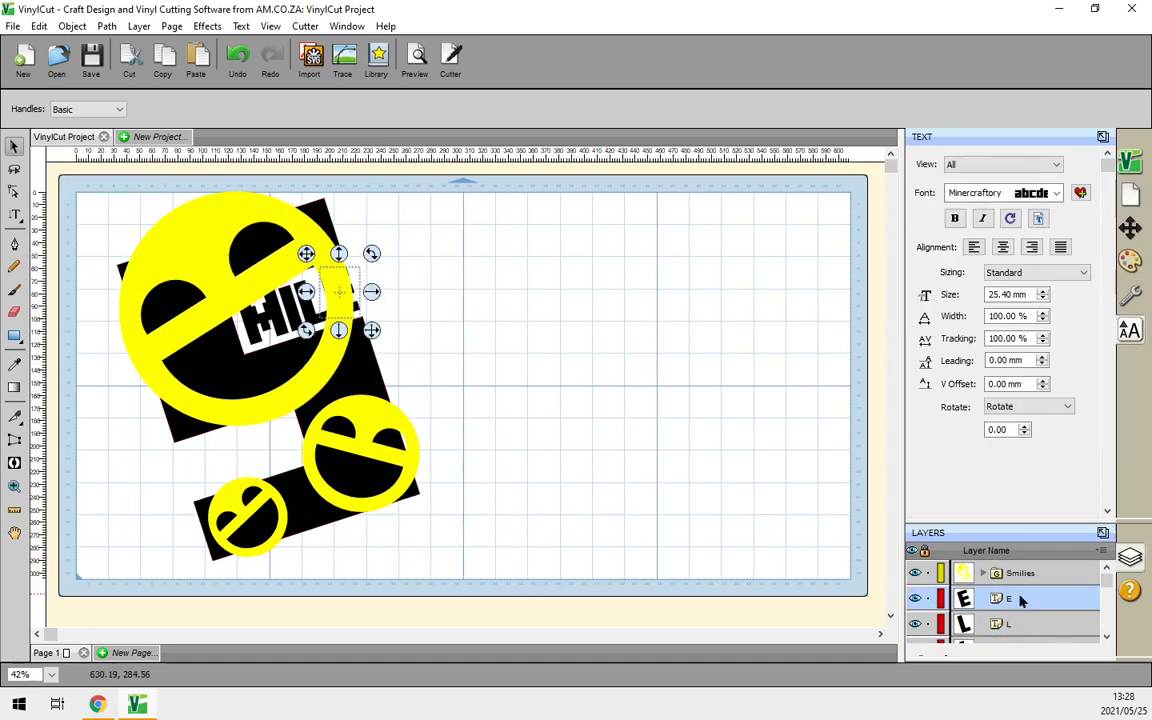
click(607, 388)
Try moving the Smilies group to the right half of the mat to select the large S and MILE lettering separately, and undo the move.
drag(168, 243, 614, 242)
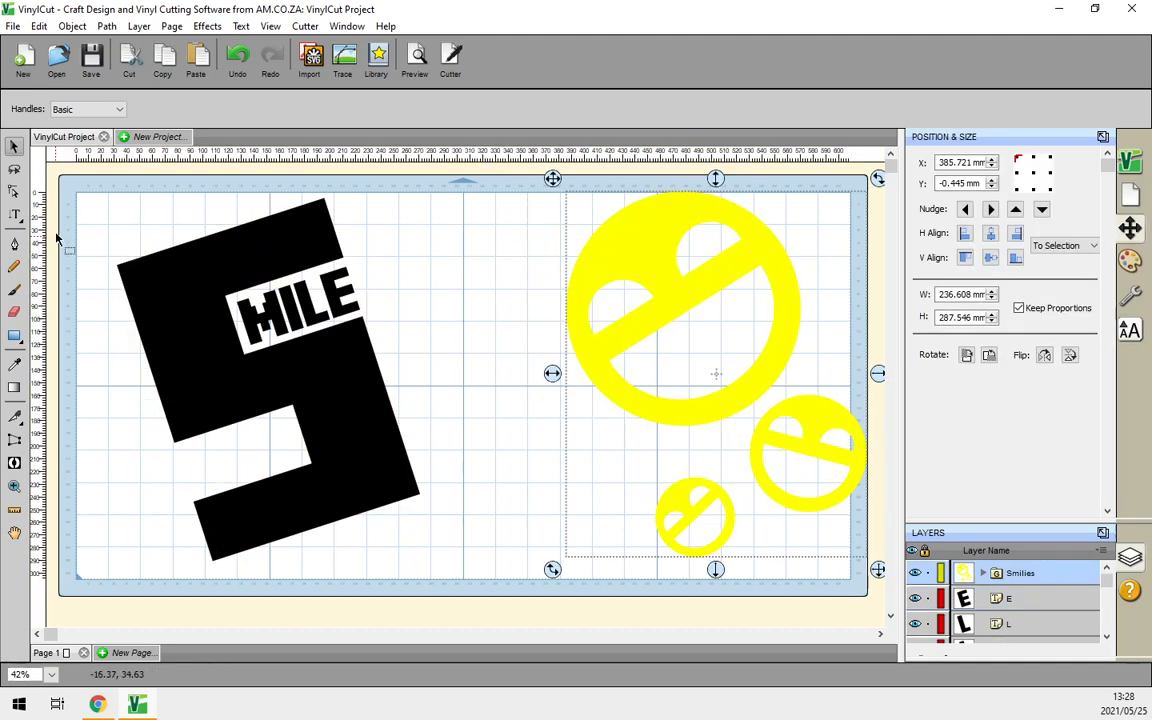
drag(57, 177, 478, 560)
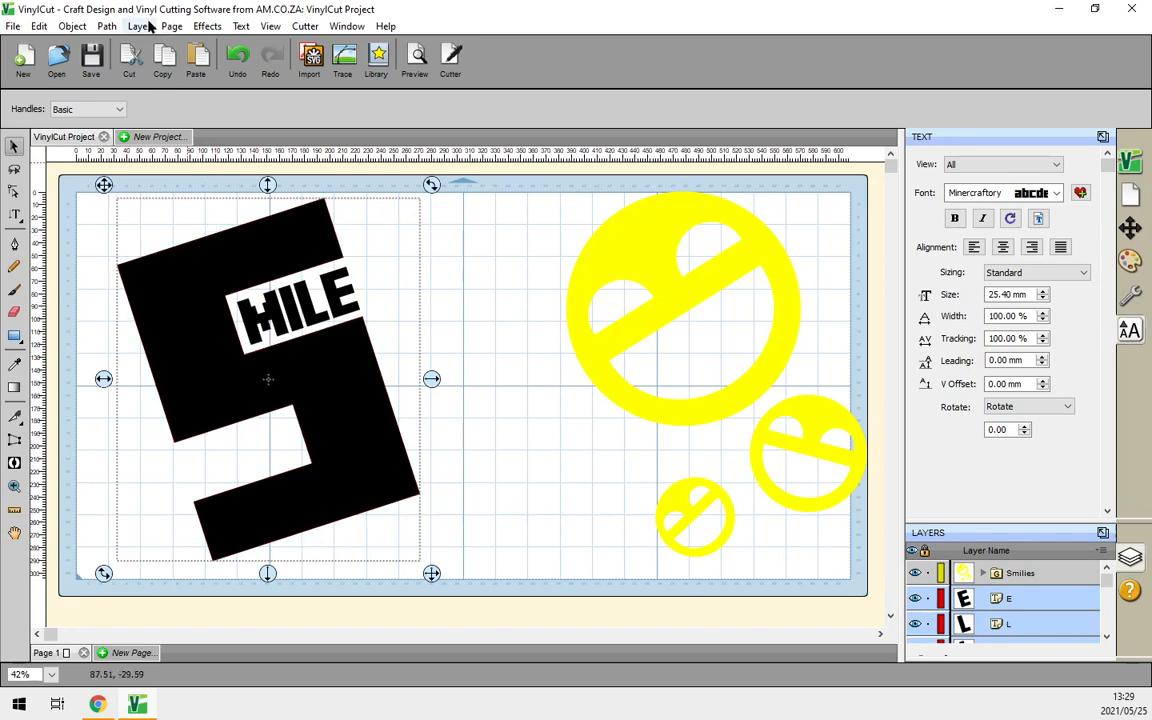
click(72, 26)
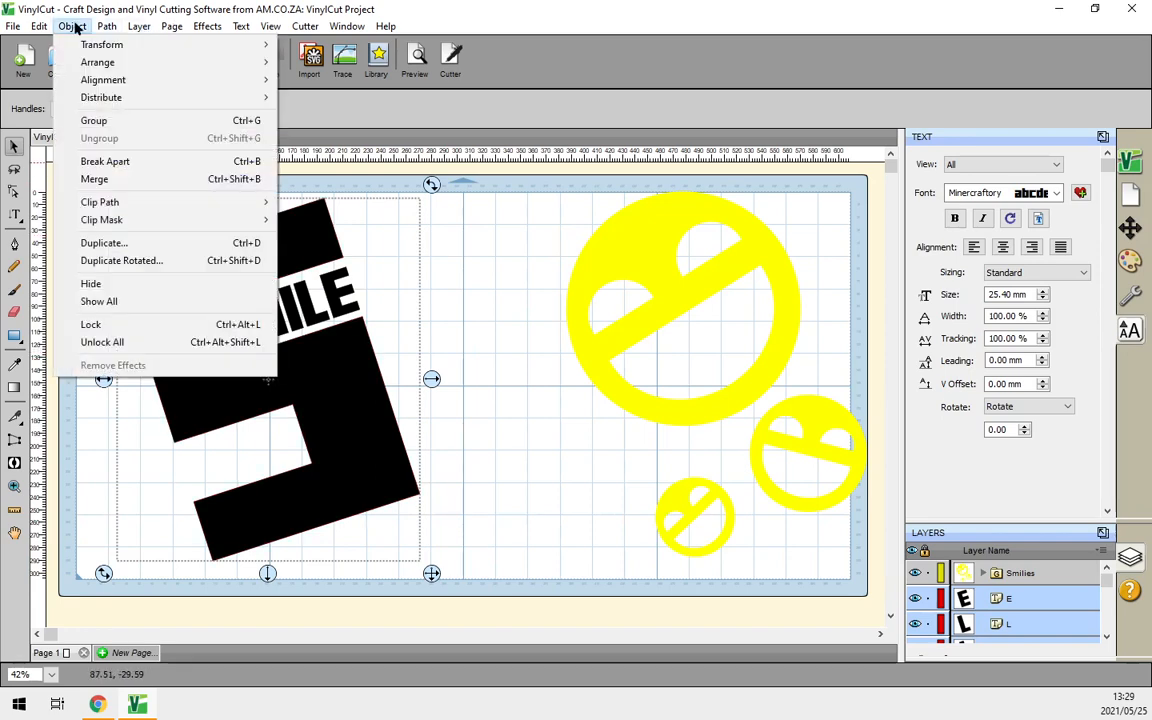
click(702, 67)
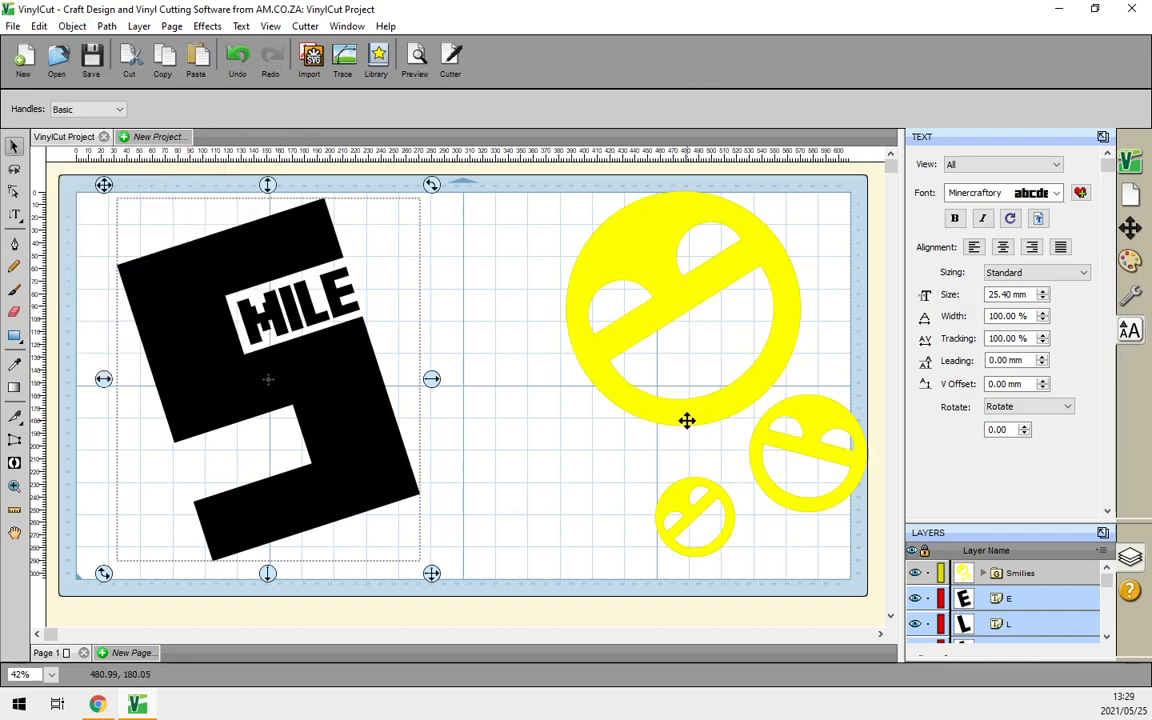
key(ctrl+z)
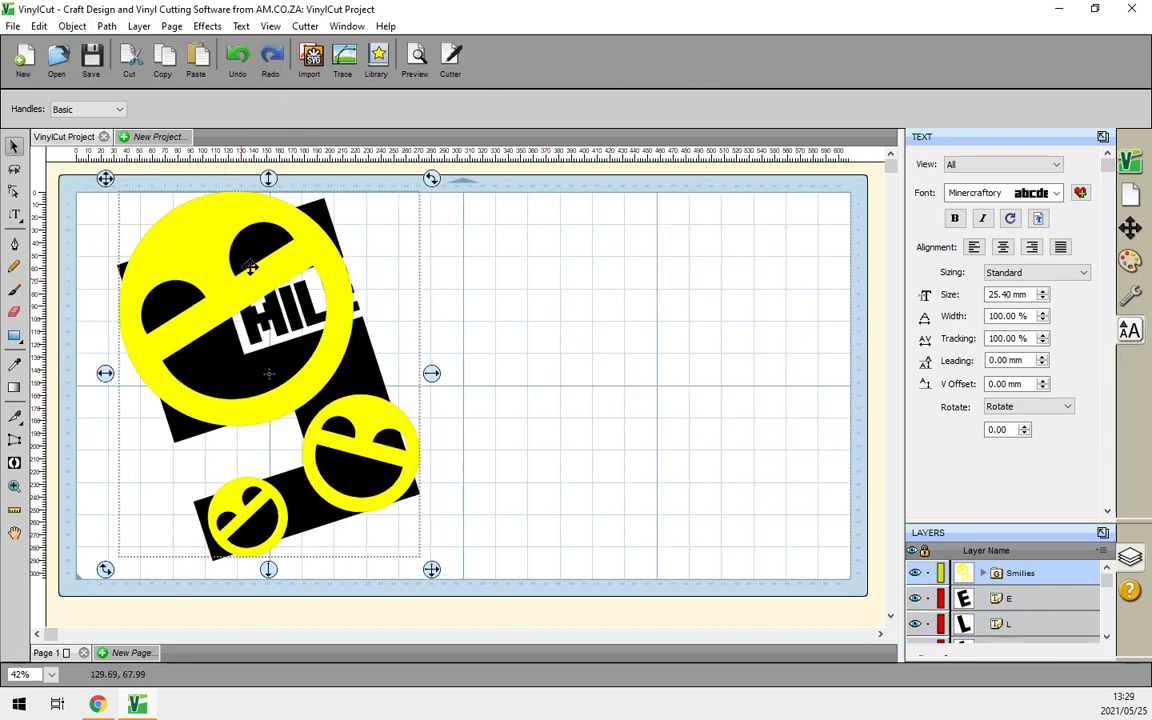
Group the separate letter layers E, L, I, M and S into one group.
click(553, 301)
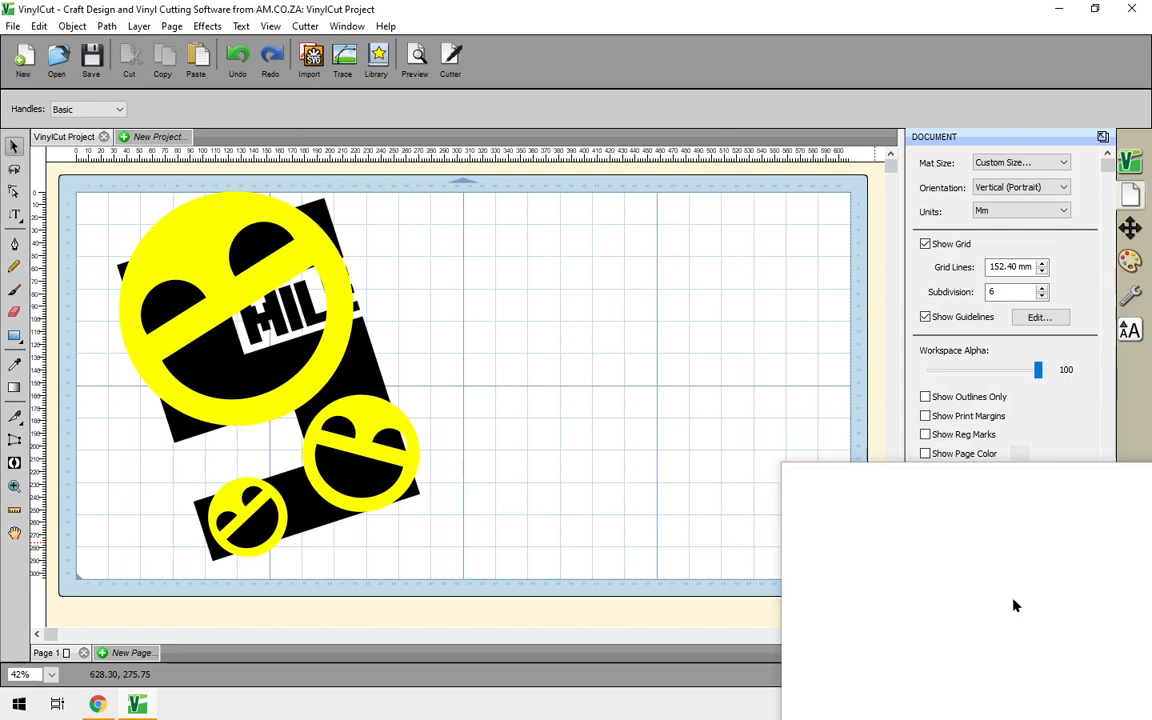
click(1013, 599)
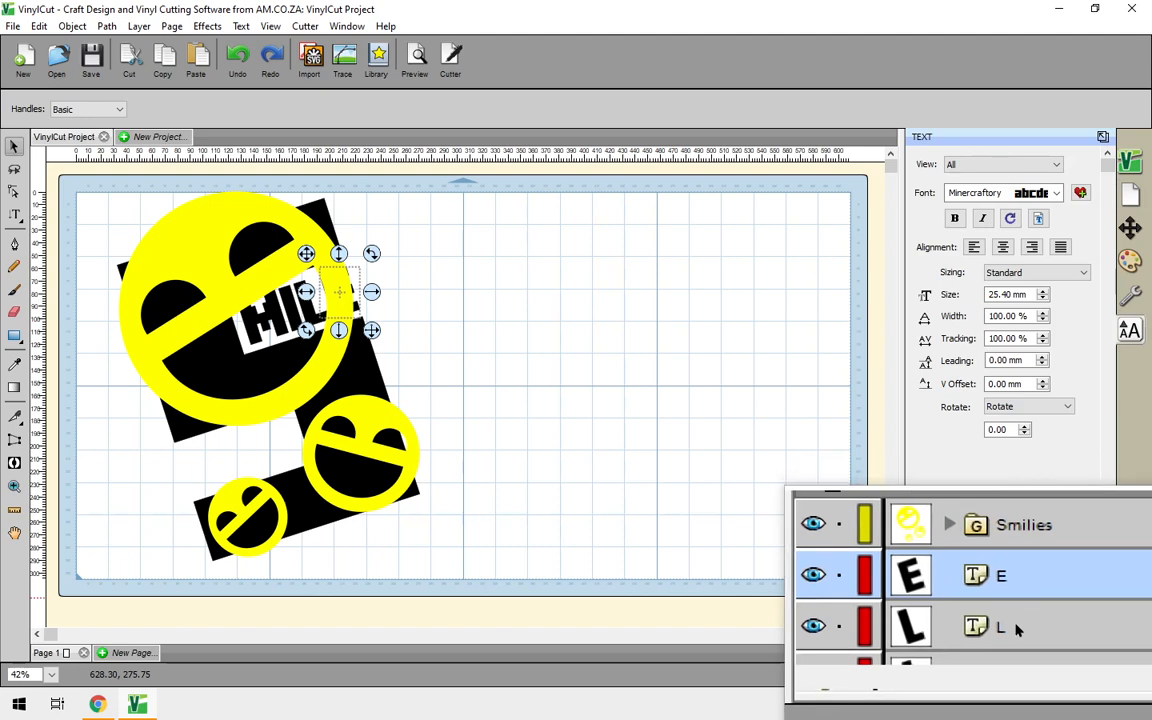
shift+click(1020, 625)
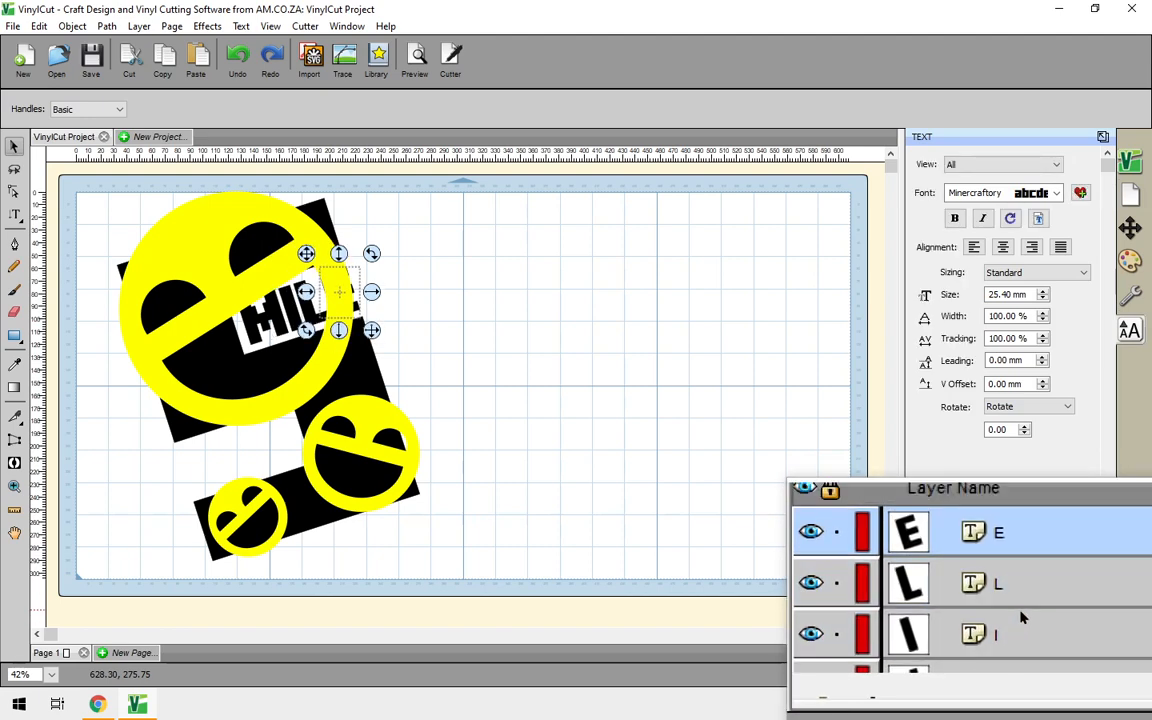
shift+click(1022, 618)
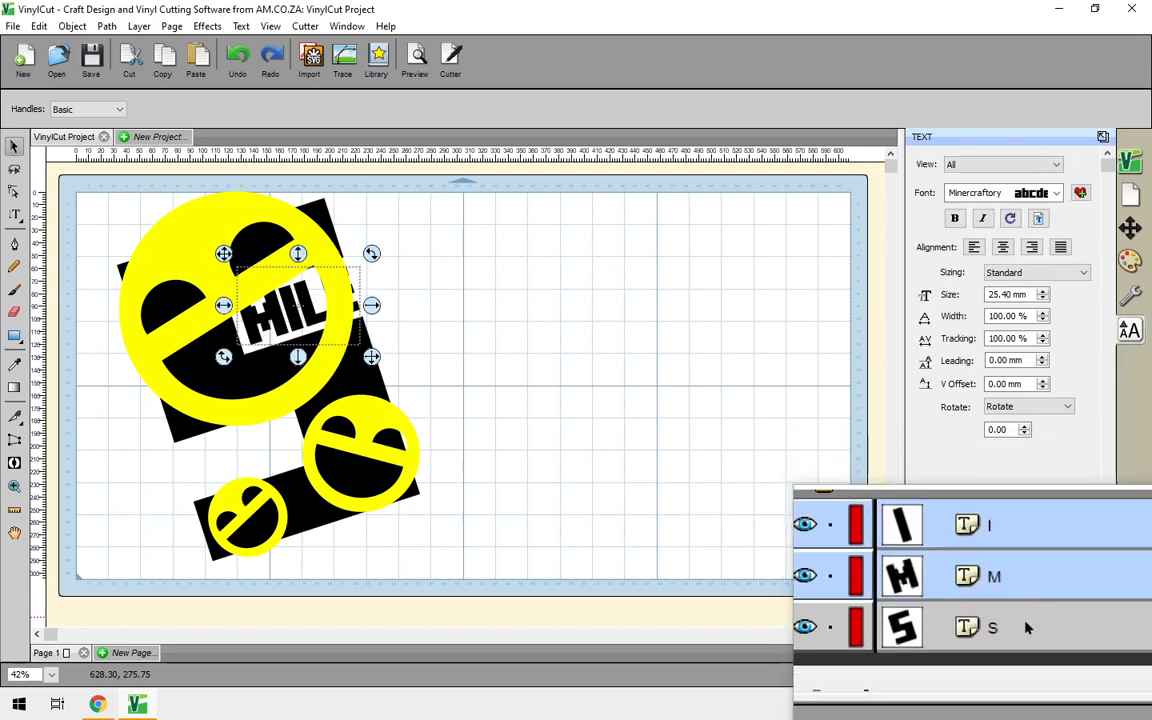
shift+click(1015, 620)
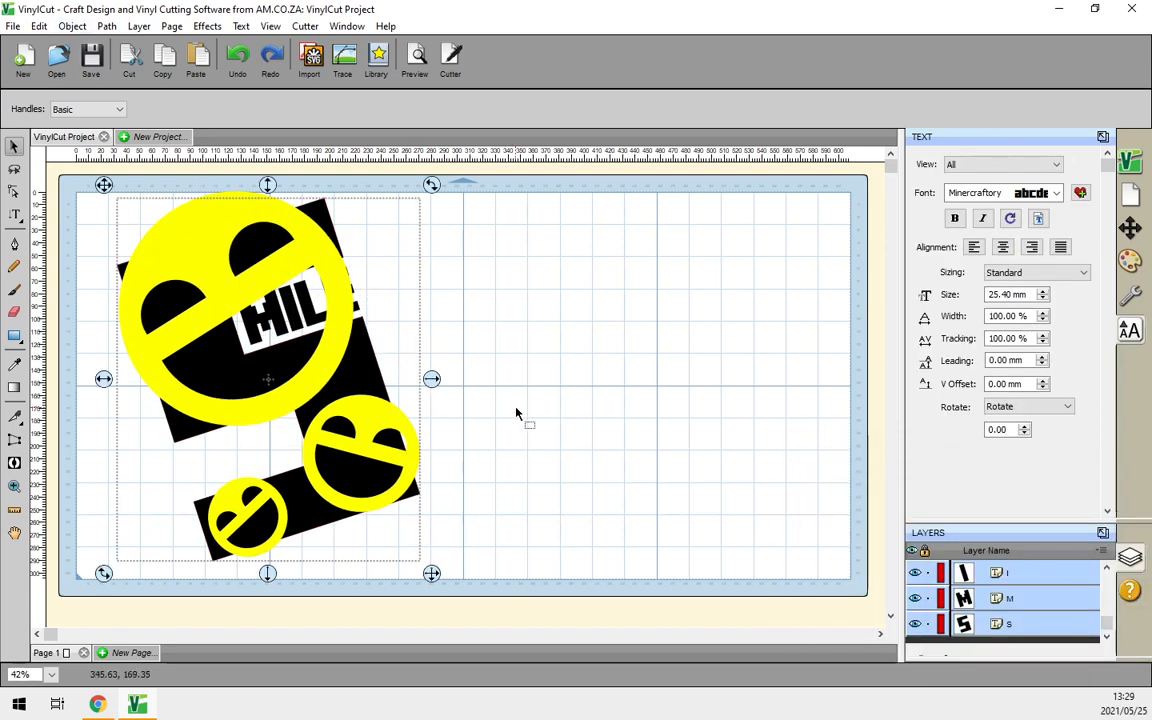
key(ctrl+g)
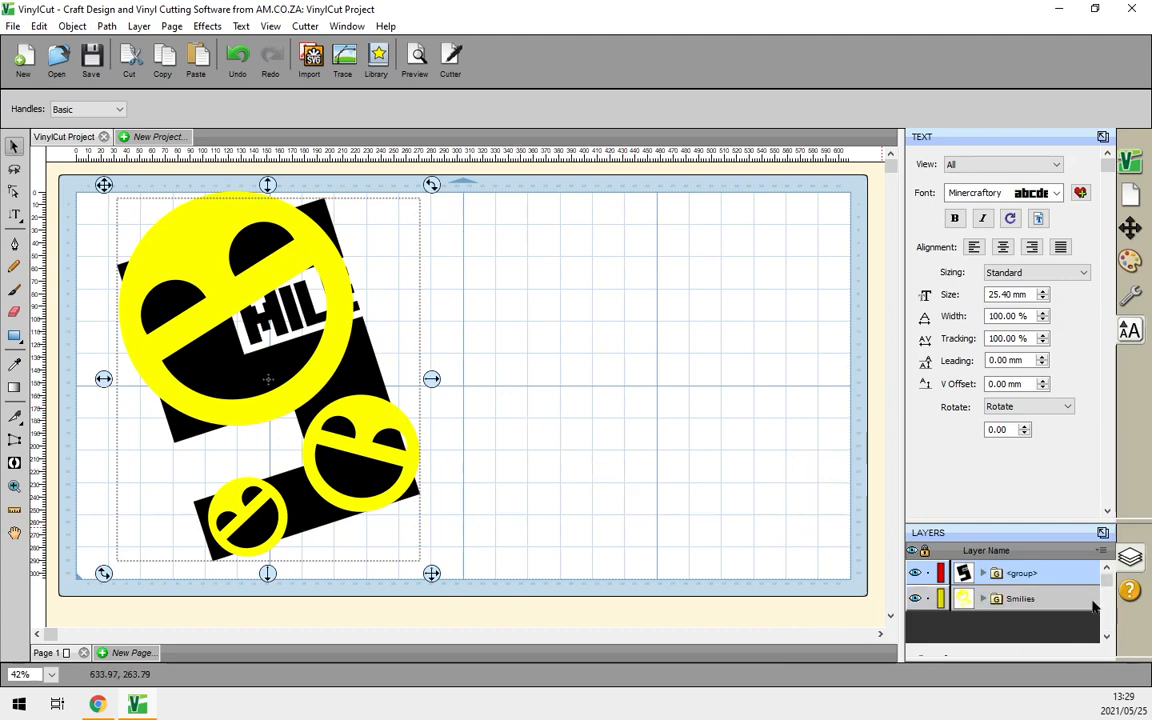
Inspect the contents of the lettering group and the Smilies group in the layer list.
click(981, 573)
click(981, 573)
click(982, 598)
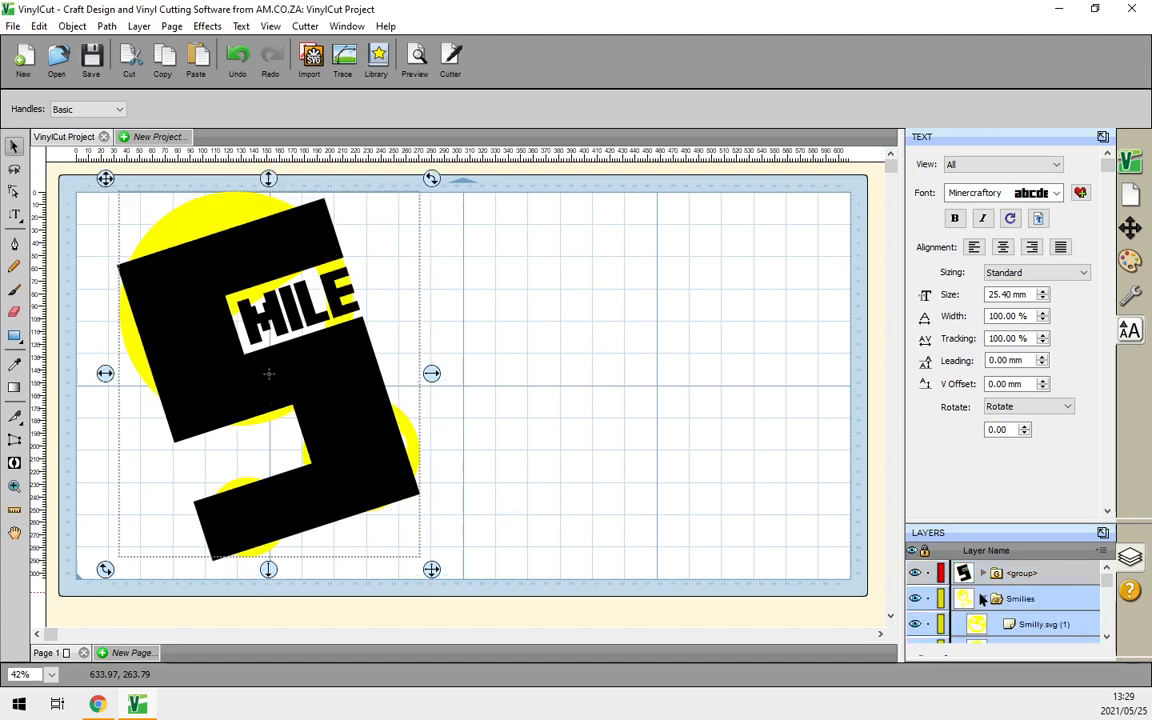
Collapse the Smilies group in the layer list and move the lettering group below it.
click(983, 598)
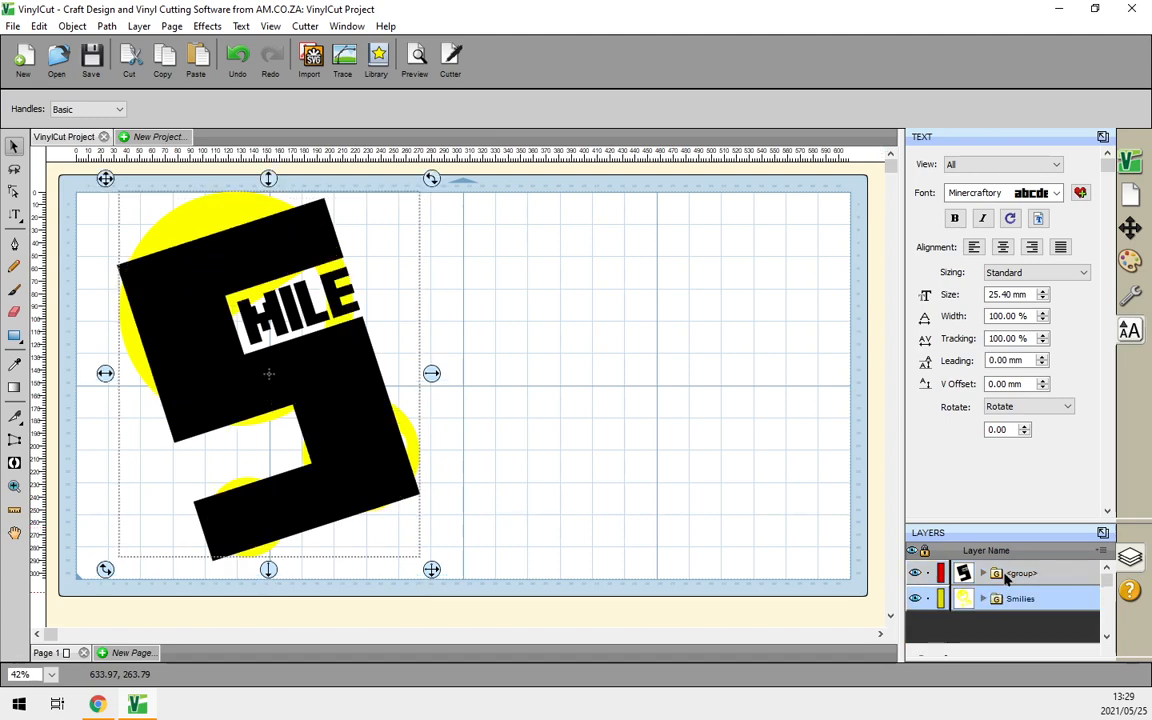
drag(1016, 575, 1016, 610)
Select both the Smilies and lettering groups and apply the Knockout effect with a gap of 0.00 mm.
click(549, 566)
drag(549, 566, 68, 191)
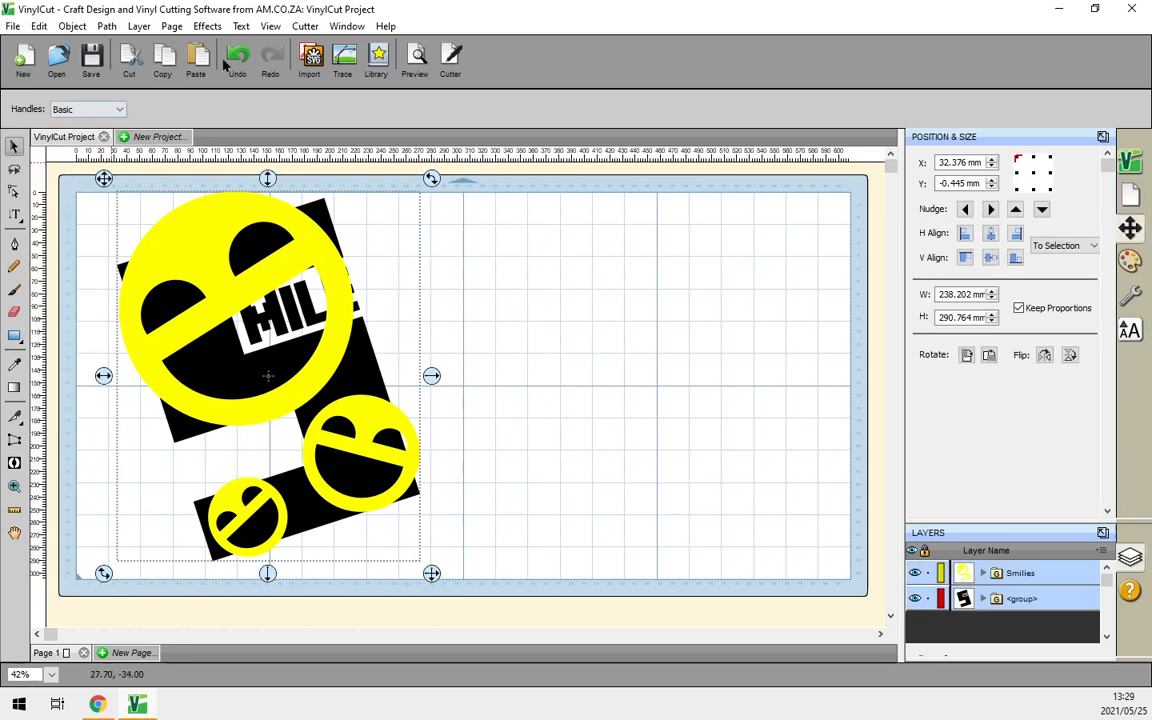
click(205, 25)
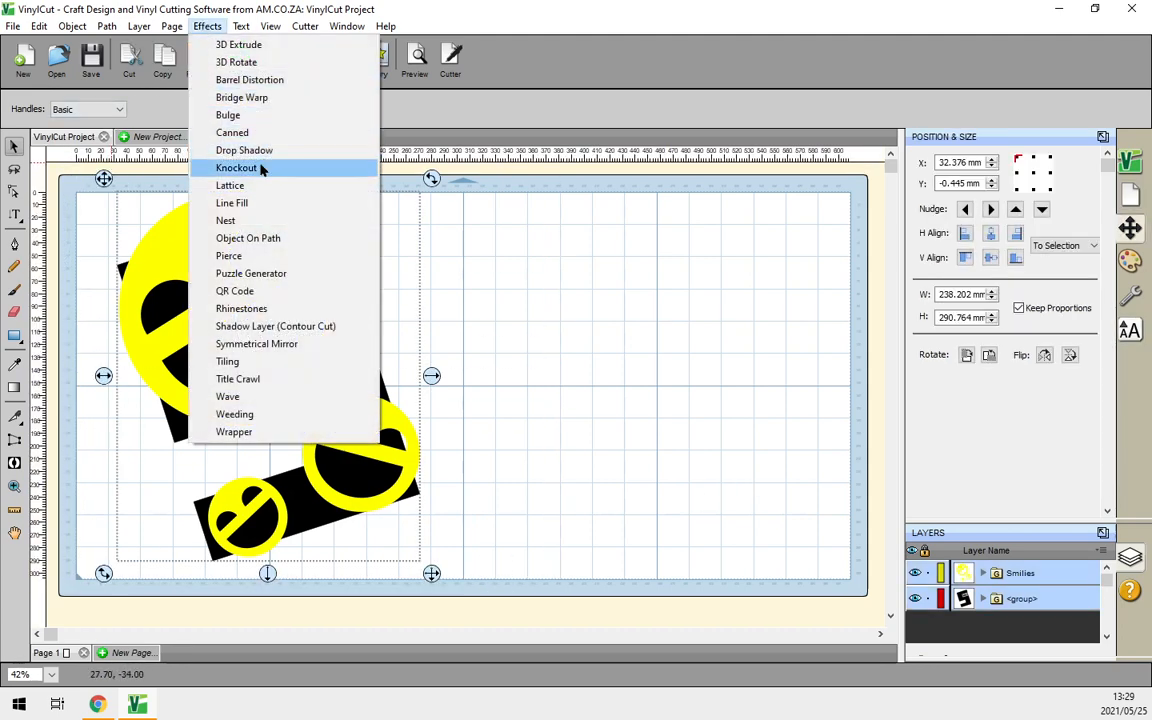
click(258, 168)
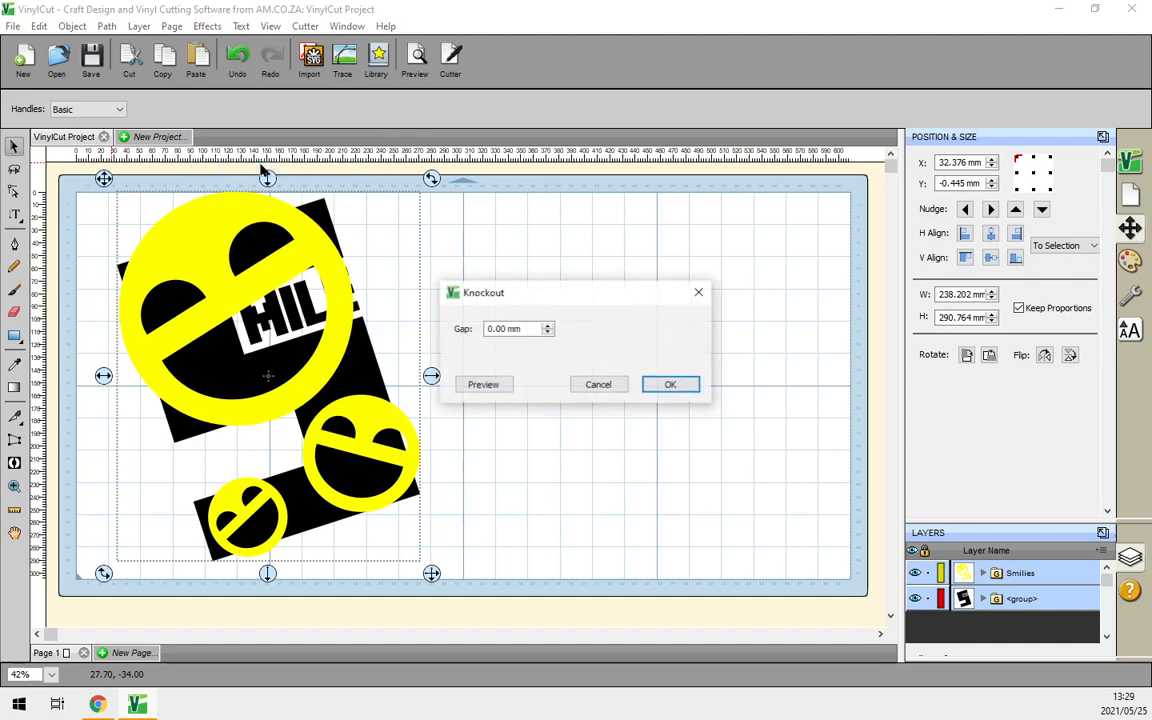
click(670, 383)
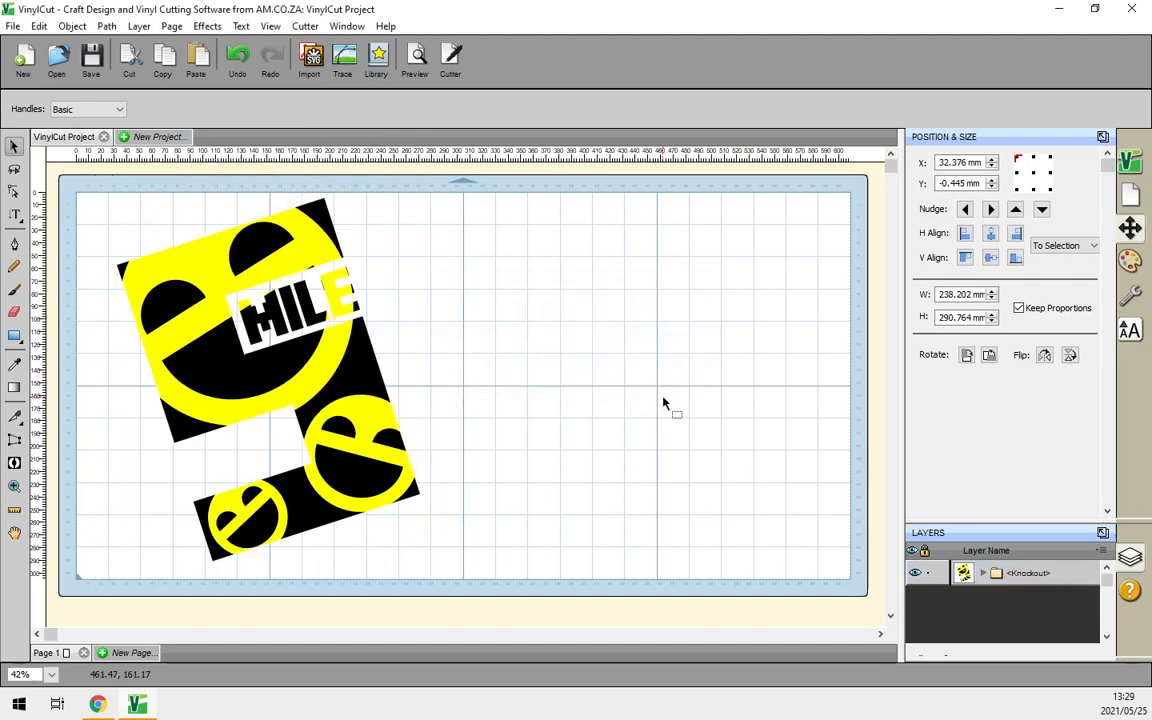
Expand the Knockout layer and inspect its yellow Front and black Back parts by hiding and reshowing each one.
click(986, 574)
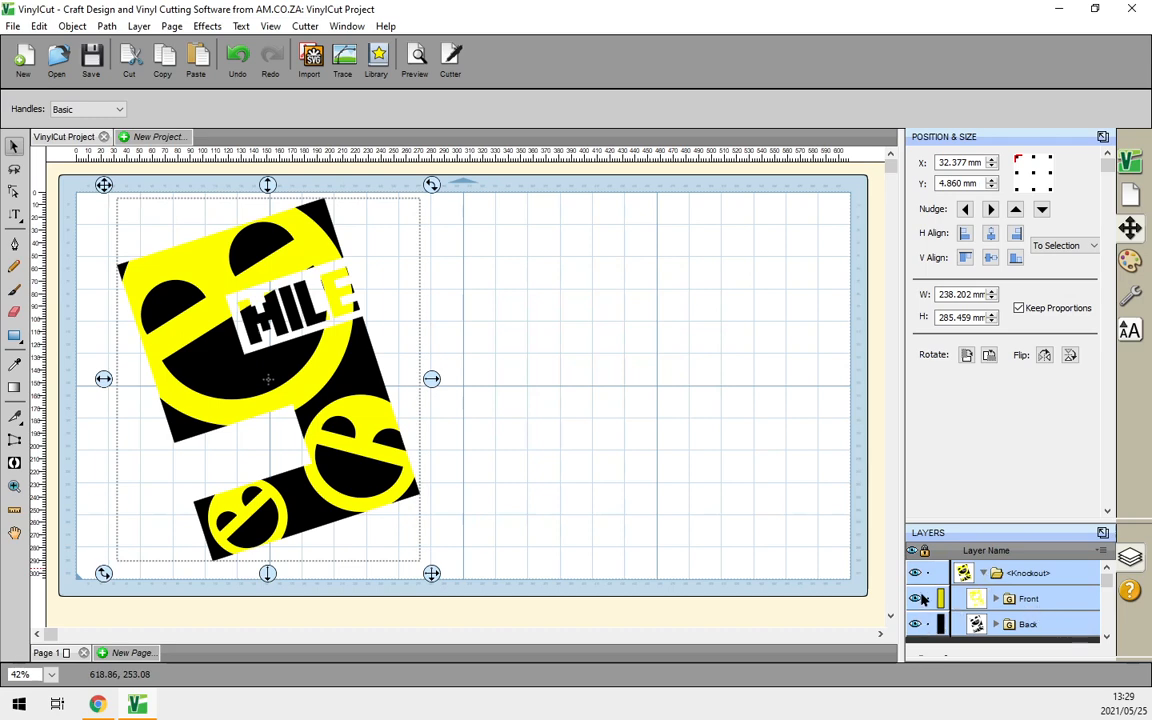
click(915, 625)
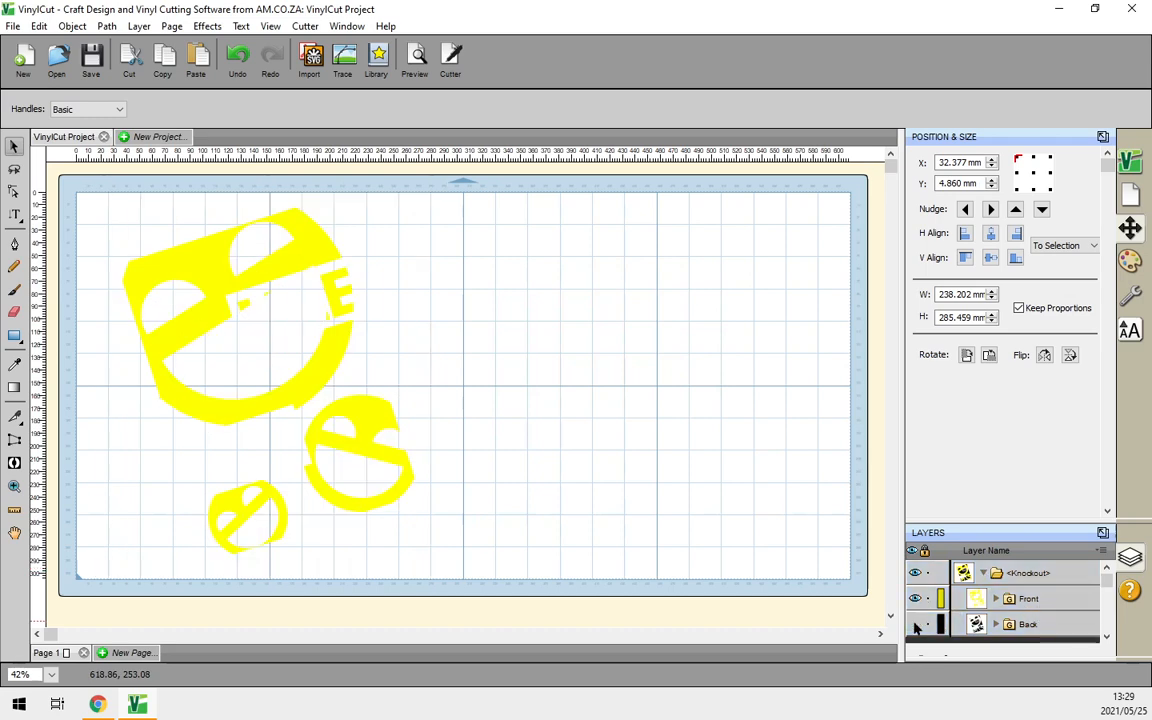
click(915, 625)
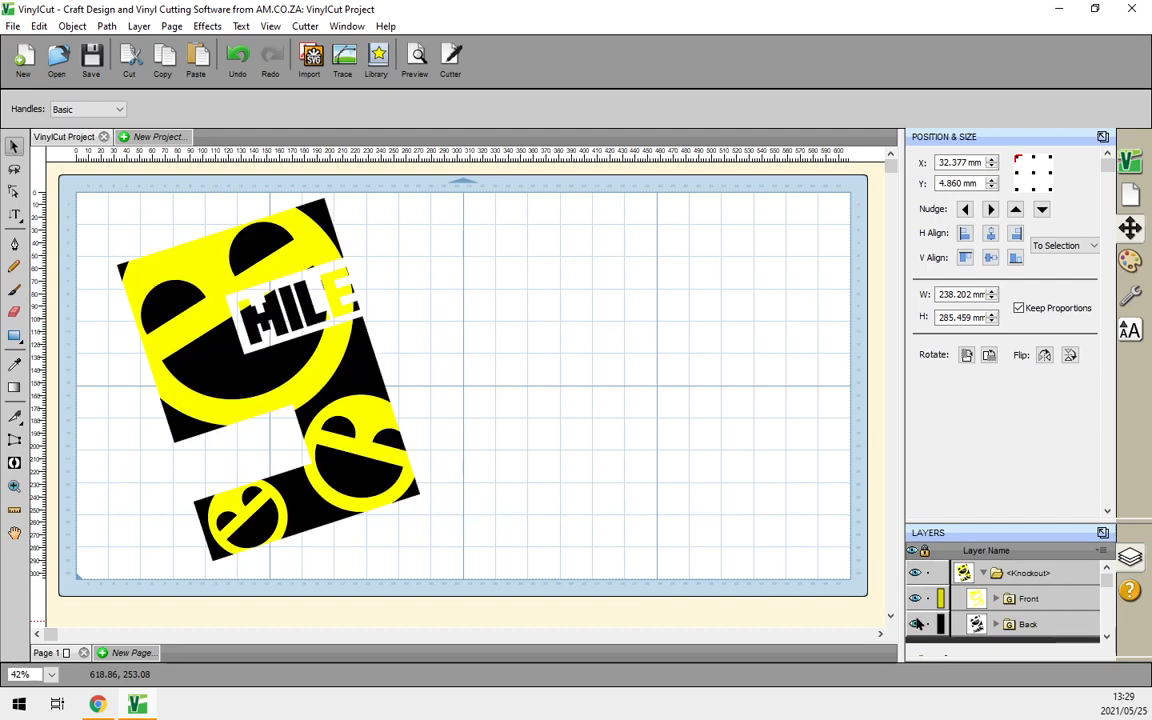
click(915, 599)
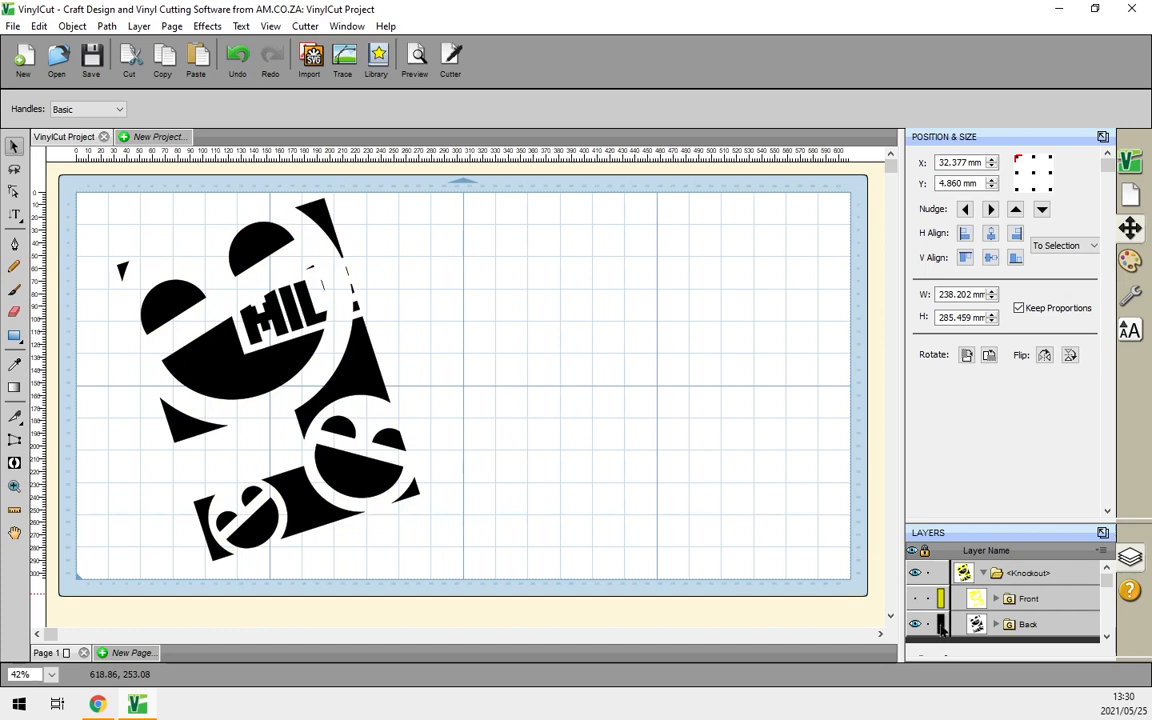
click(915, 599)
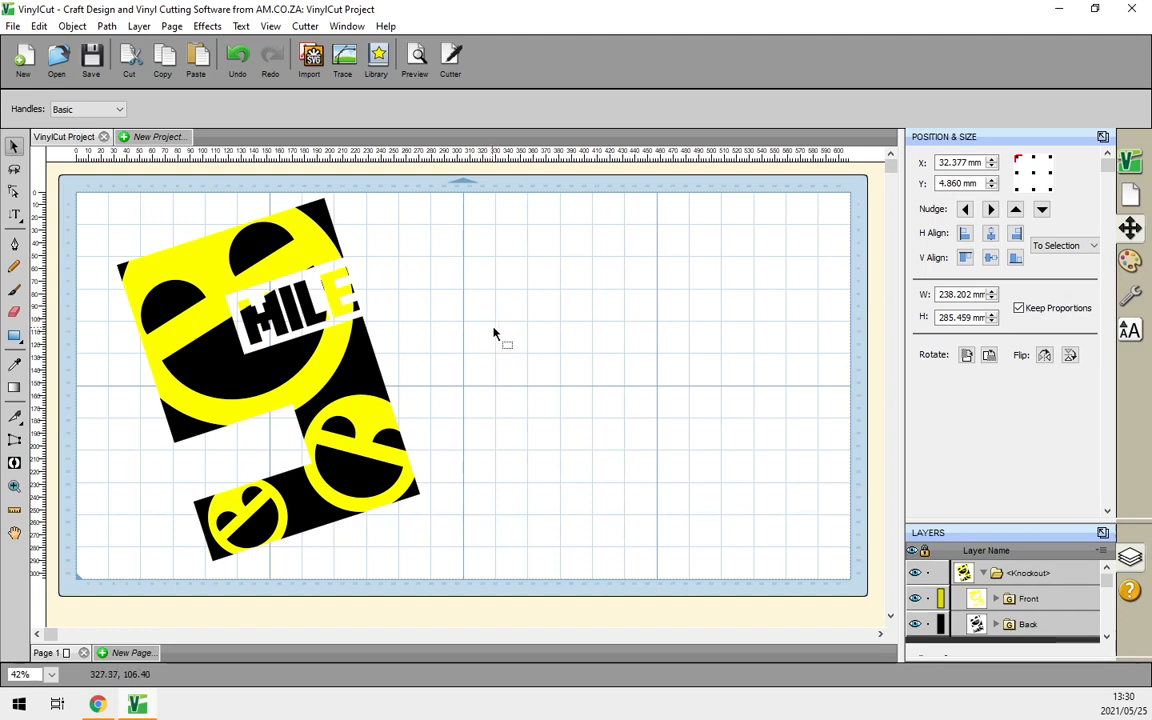
Switch to Chrome to view the softwaretraining.co.za home page.
click(97, 704)
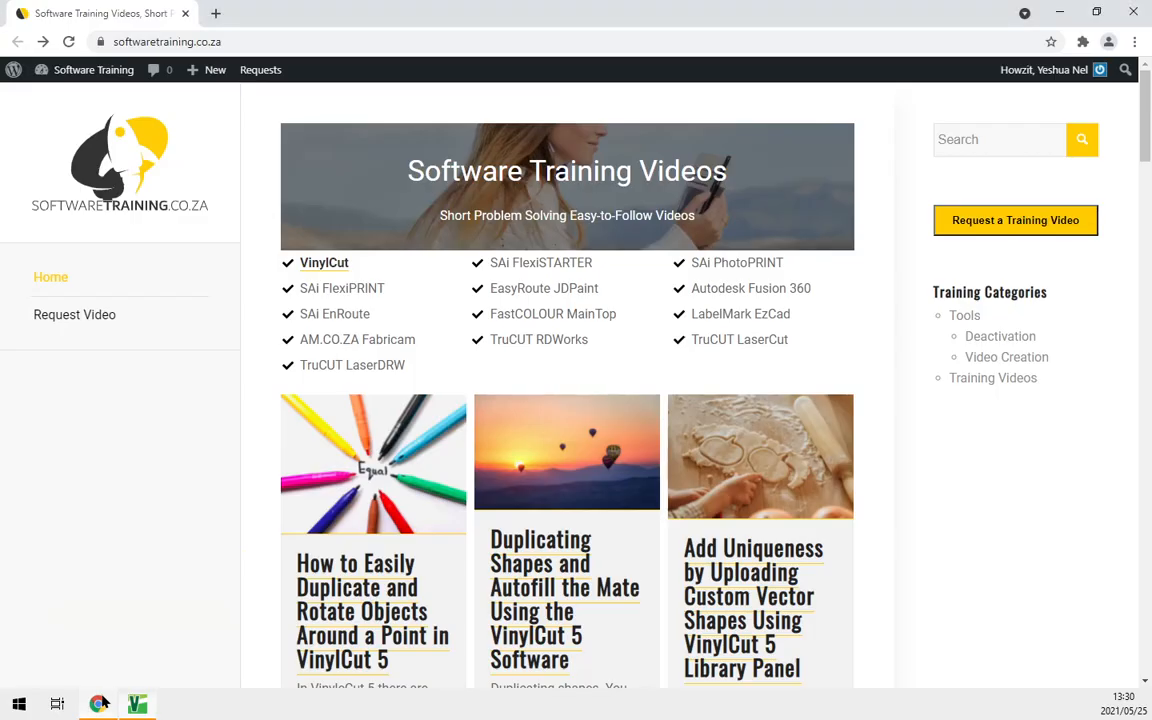